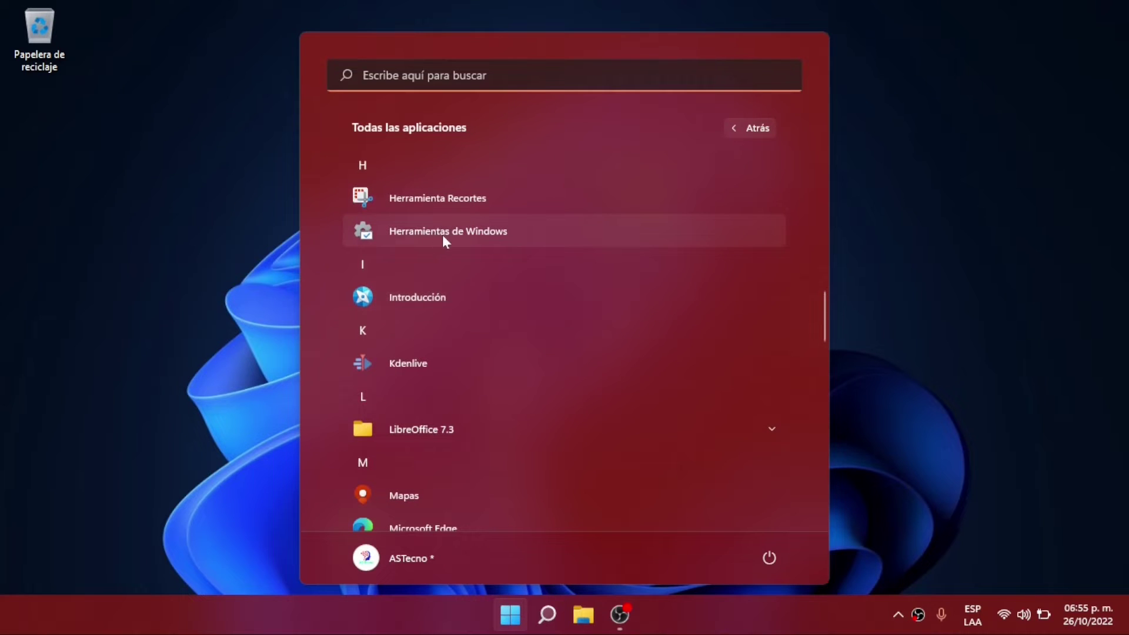
# Step: Open the Registry Editor from Herramientas de Windows and allow it to make changes to the device
pyautogui.click(444, 234)
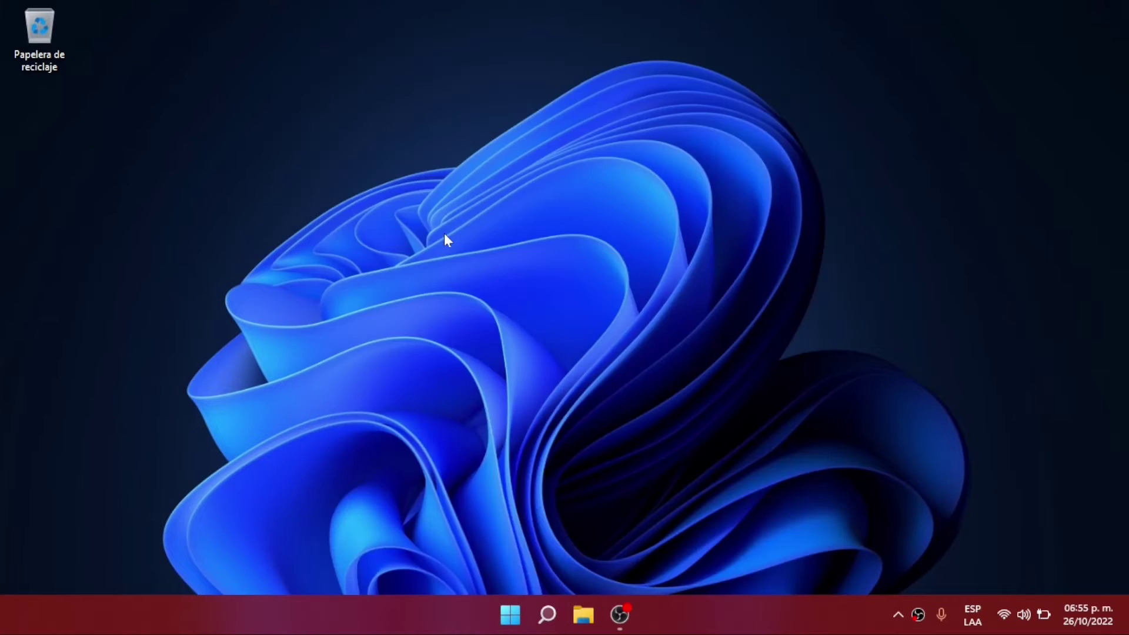
pyautogui.click(631, 281)
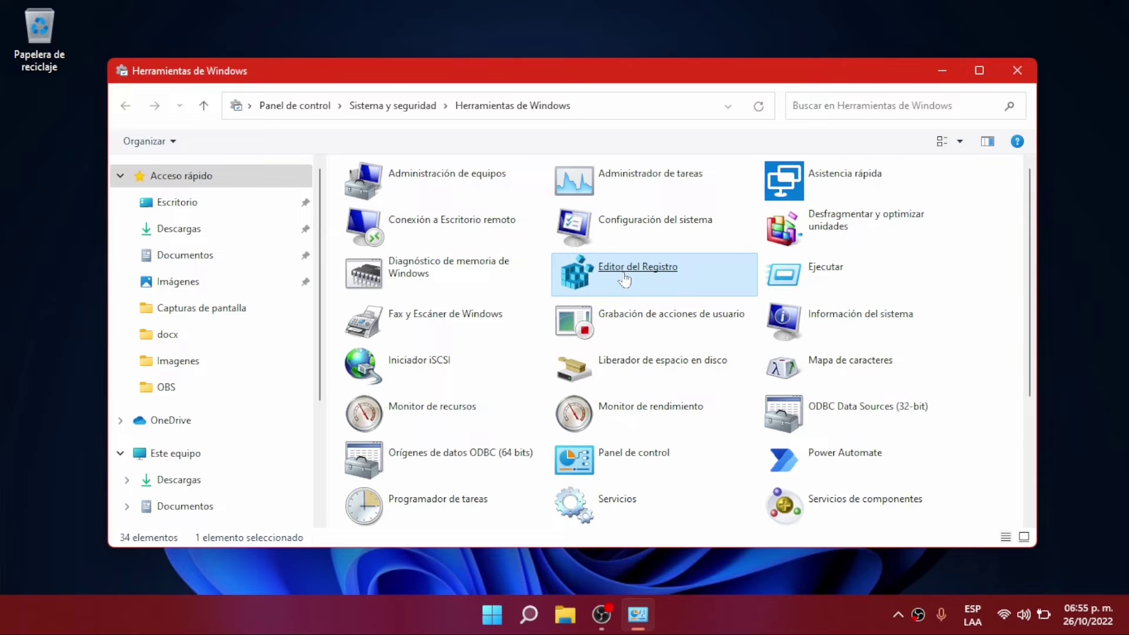
pyautogui.doubleClick(624, 280)
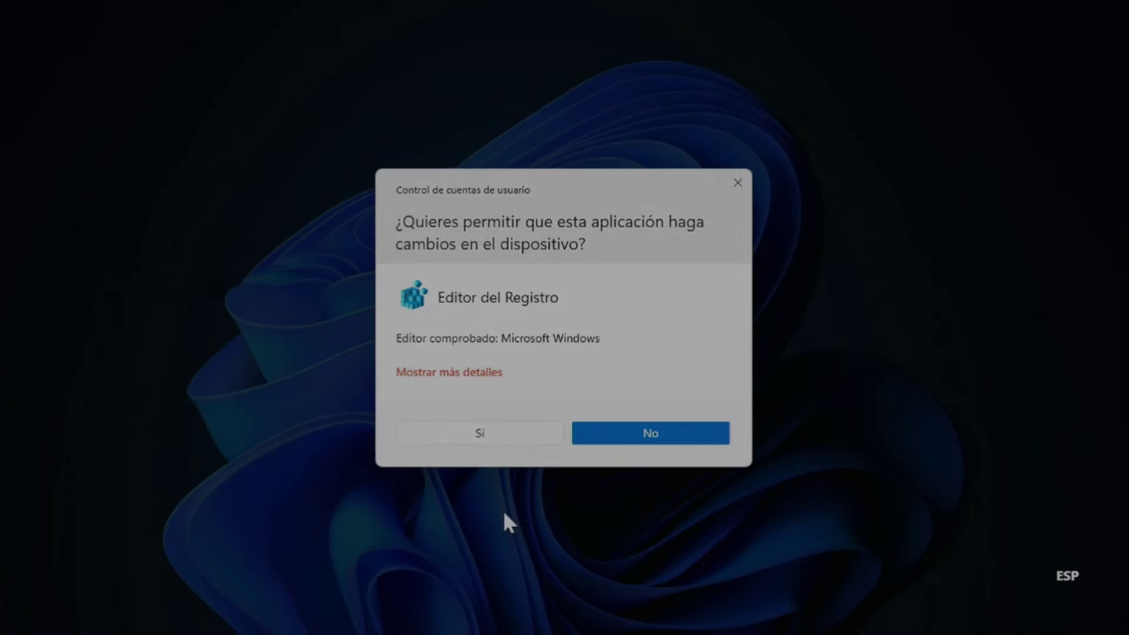
pyautogui.click(460, 430)
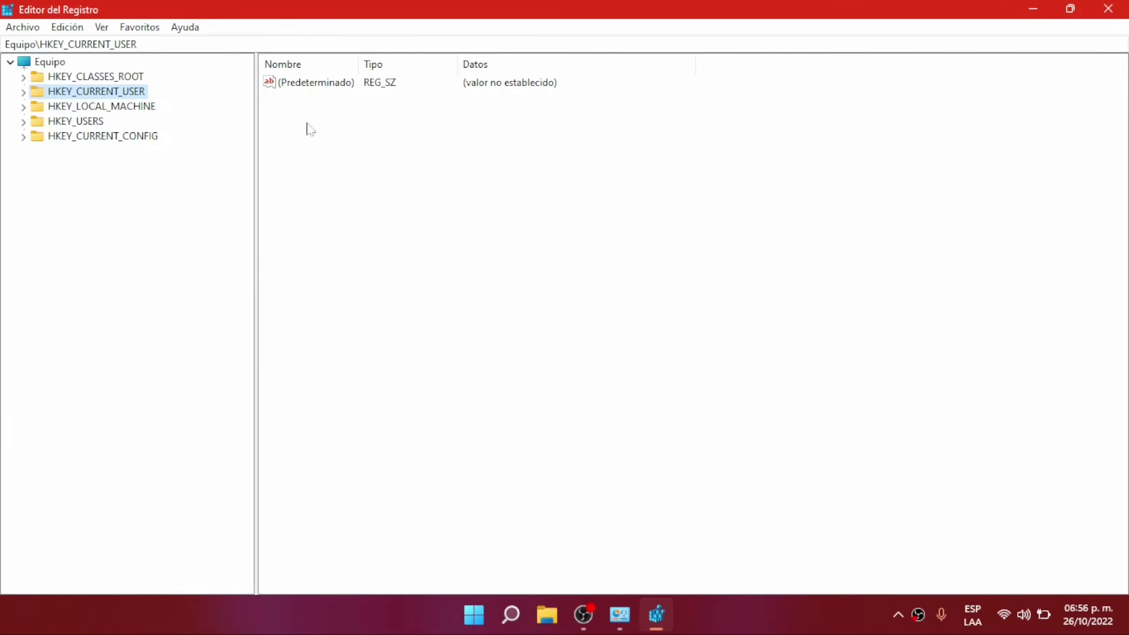
# Step: Expand the registry tree through HKEY_CURRENT_USER, Software and Microsoft down to the subkeys of Windows
pyautogui.click(24, 92)
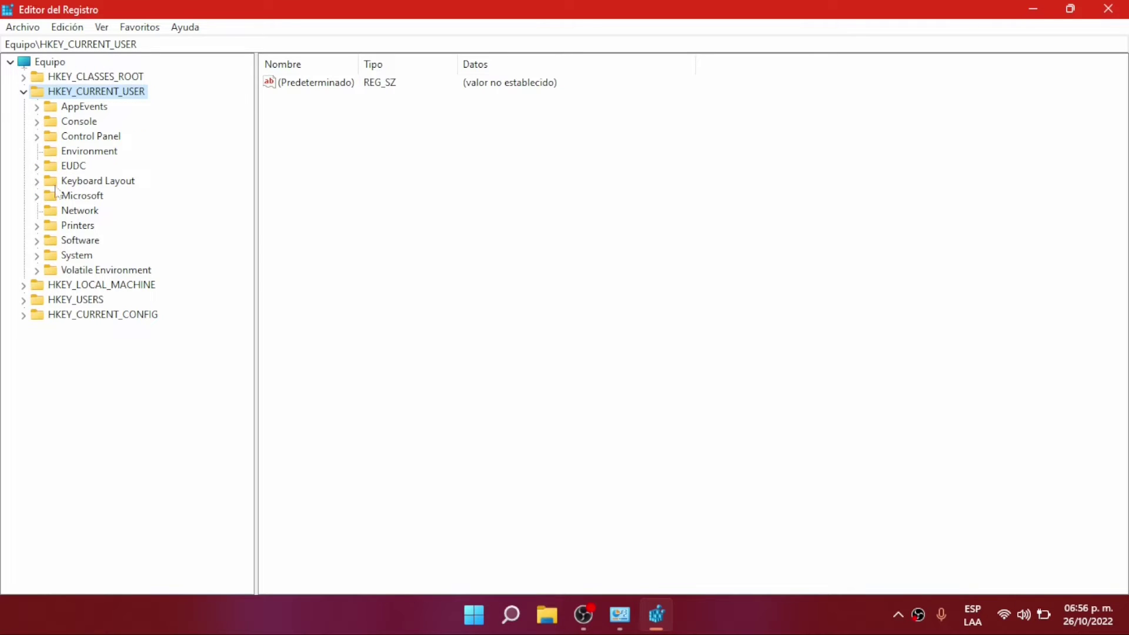
pyautogui.click(37, 241)
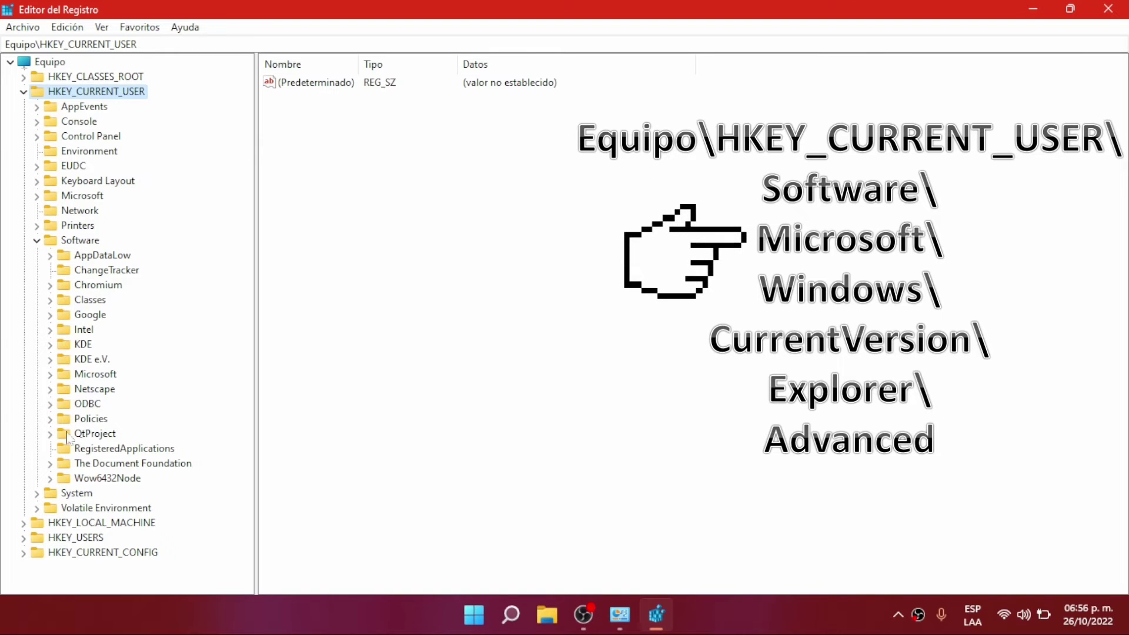
pyautogui.click(50, 374)
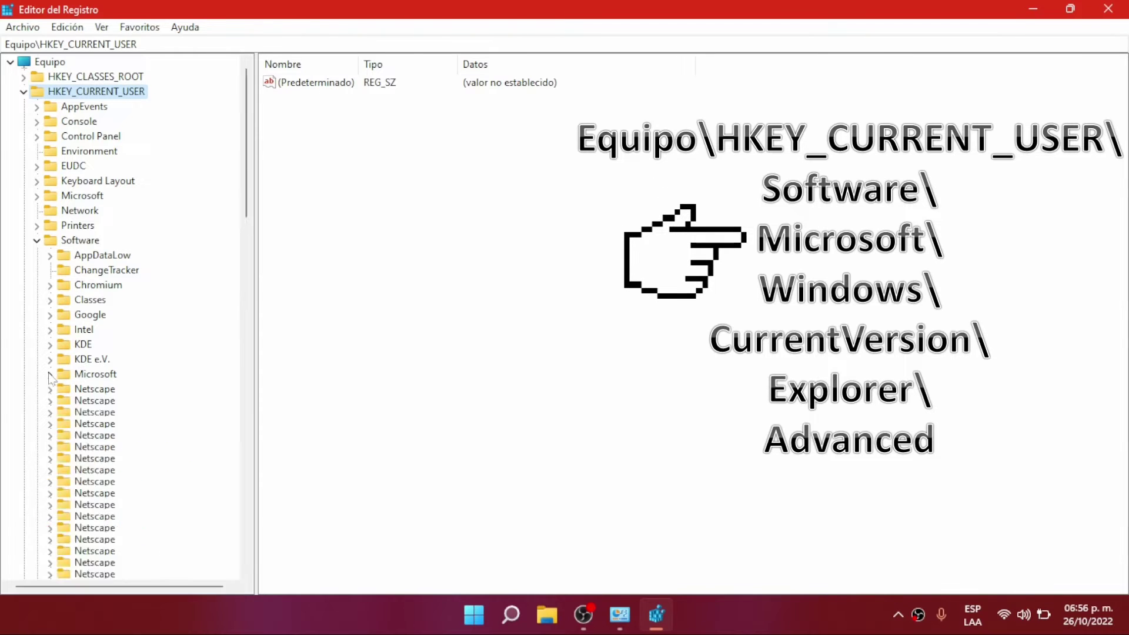
pyautogui.scroll(-5, 148, 364)
pyautogui.scroll(-4, 150, 369)
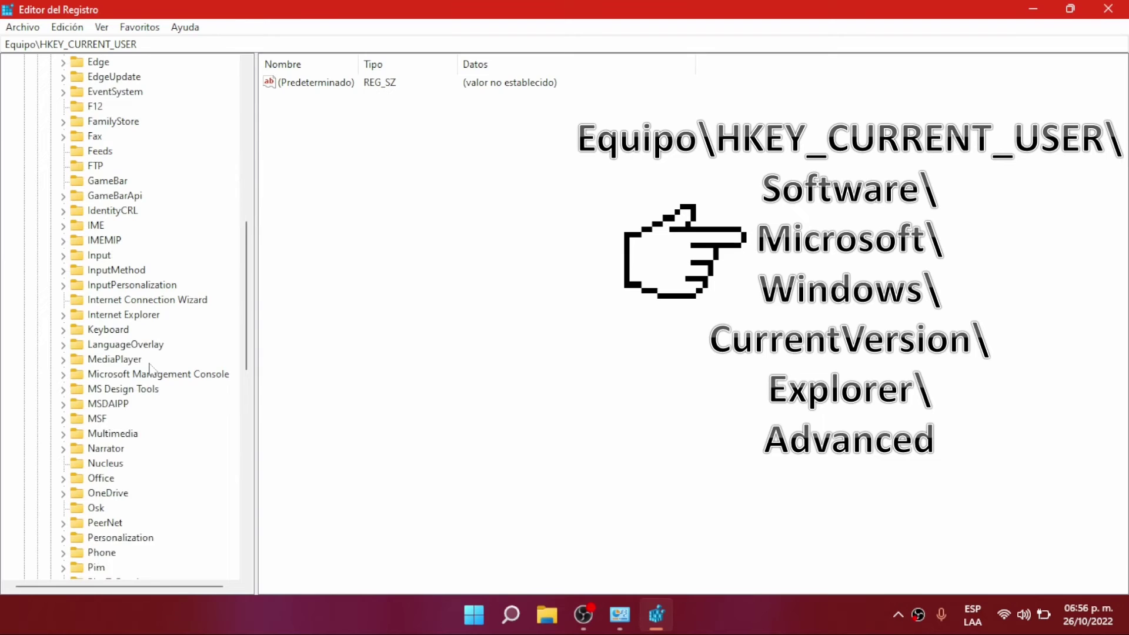
pyautogui.scroll(-2, 152, 370)
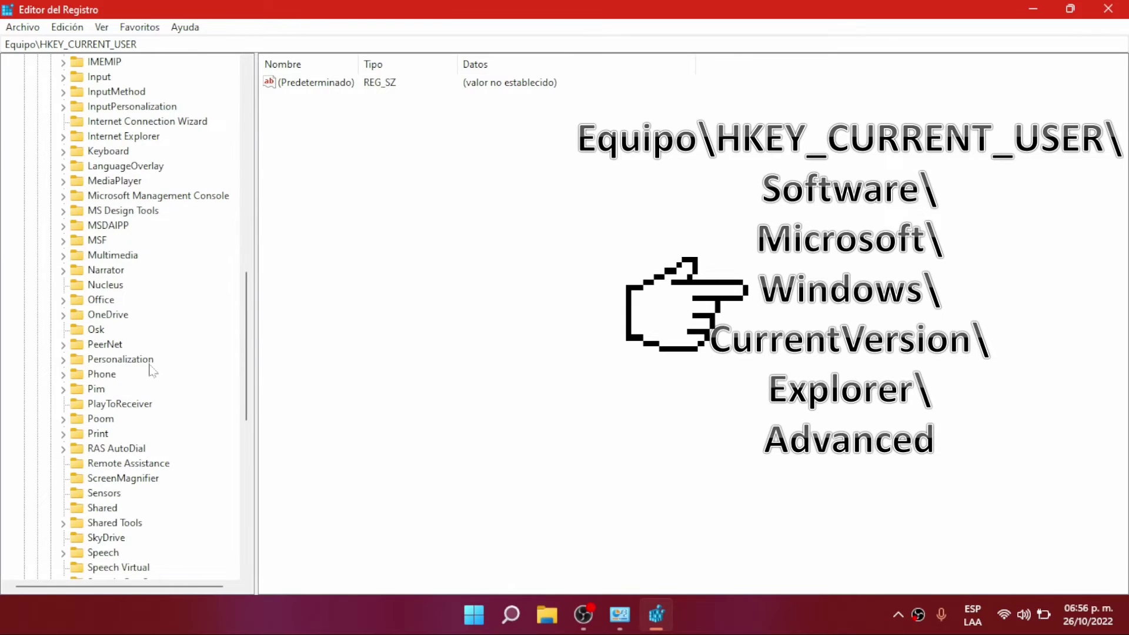
pyautogui.scroll(-7, 151, 369)
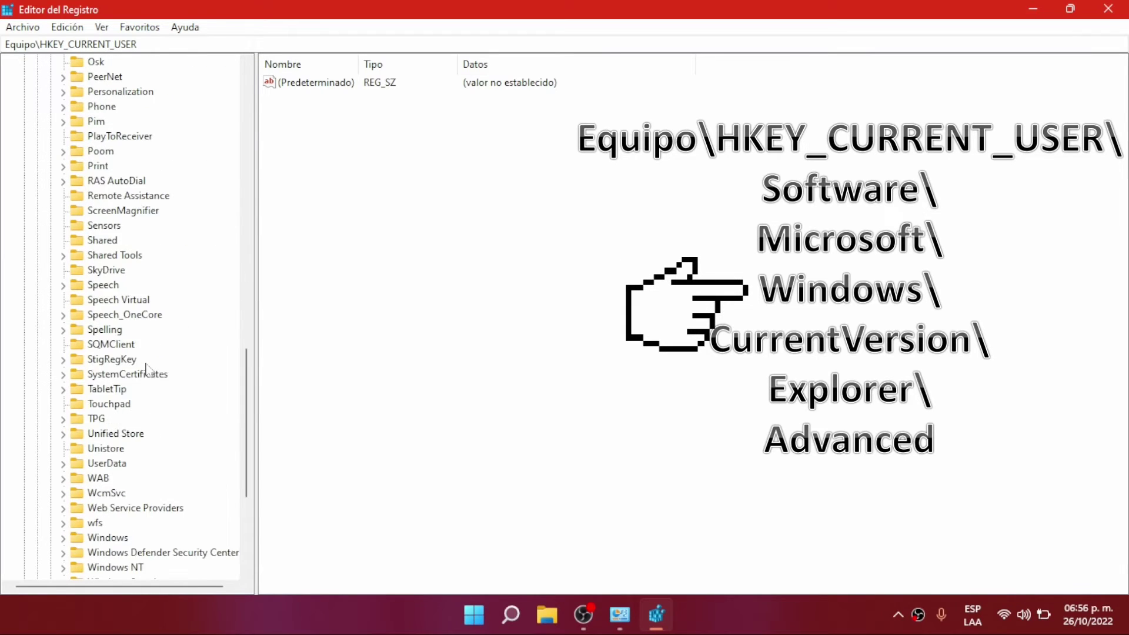
pyautogui.scroll(-2, 148, 369)
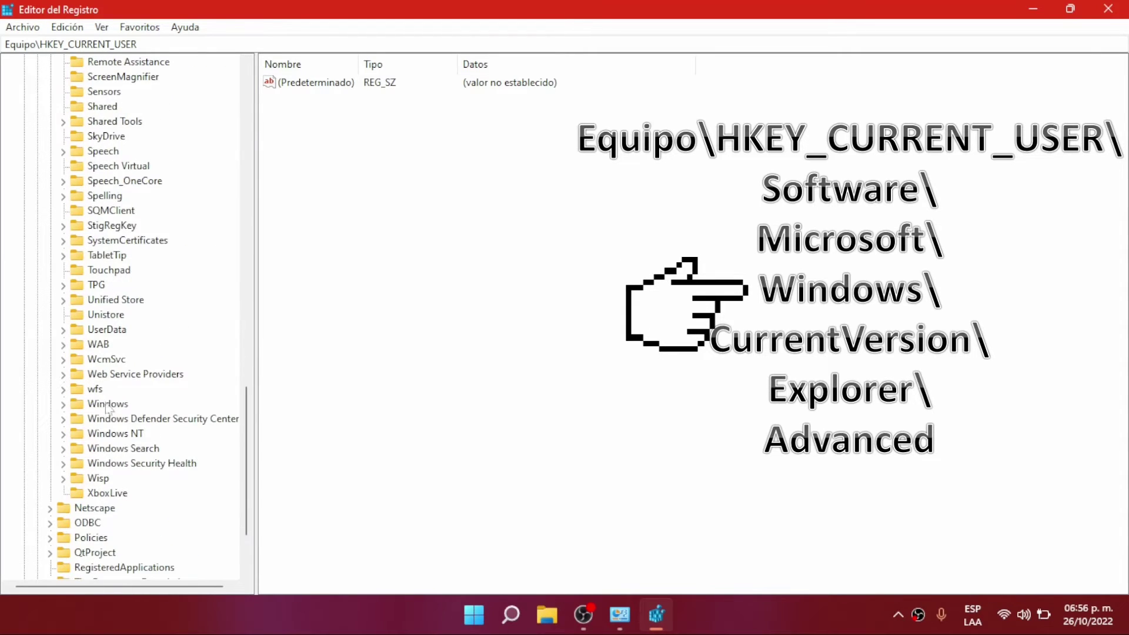
pyautogui.click(63, 405)
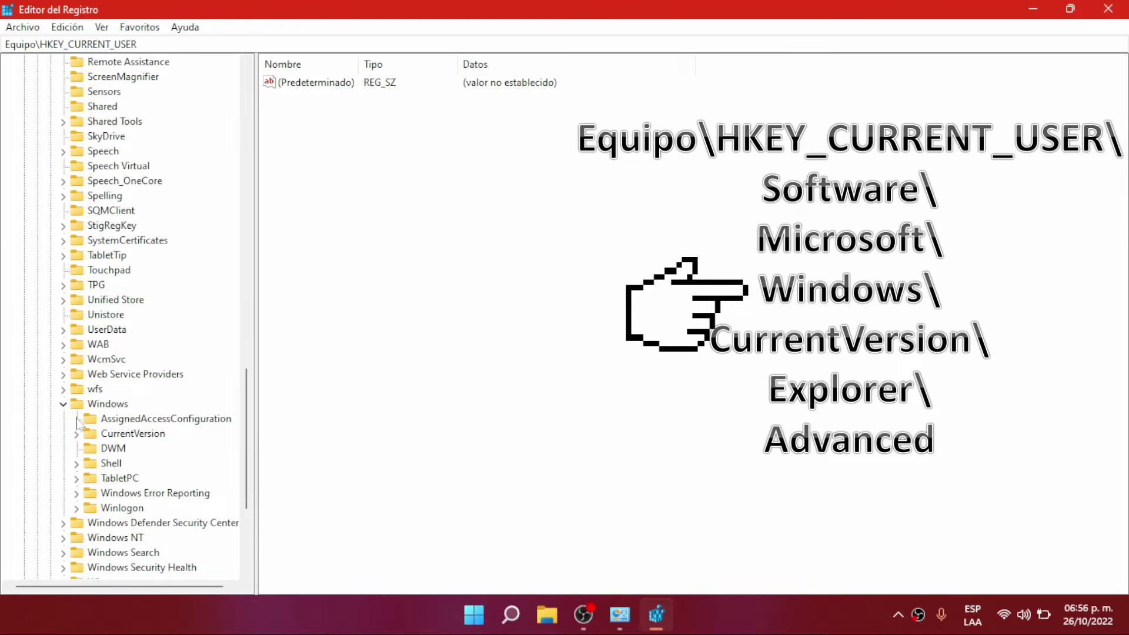
# Step: Expand CurrentVersion and Explorer under the Windows key and select the Advanced key
pyautogui.scroll(-2, 95, 418)
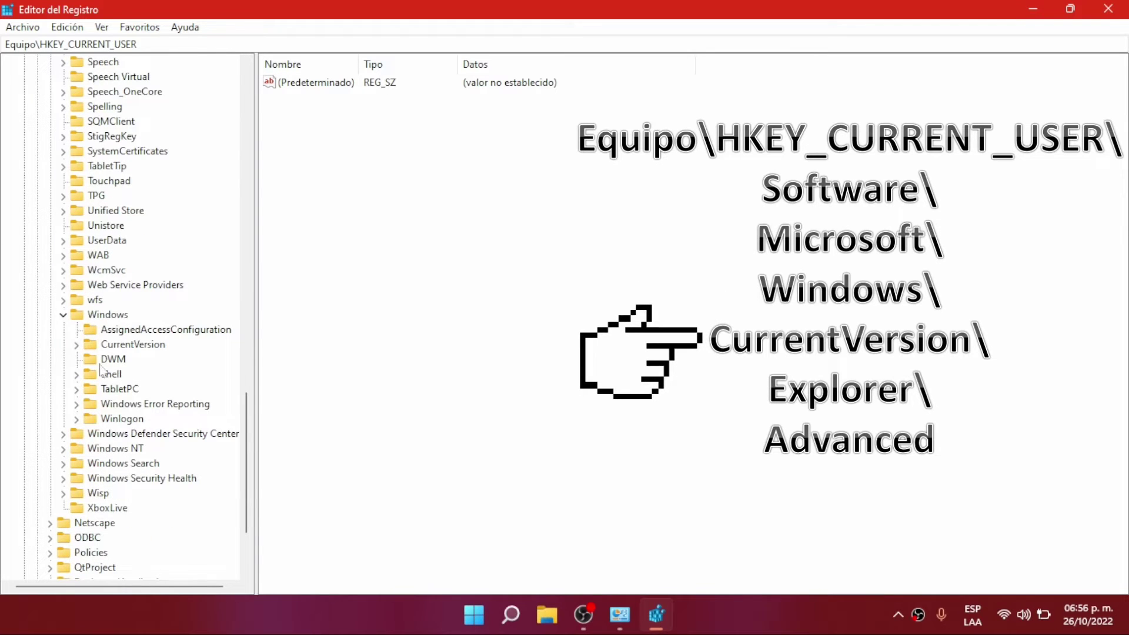
pyautogui.click(76, 344)
pyautogui.scroll(6, 136, 361)
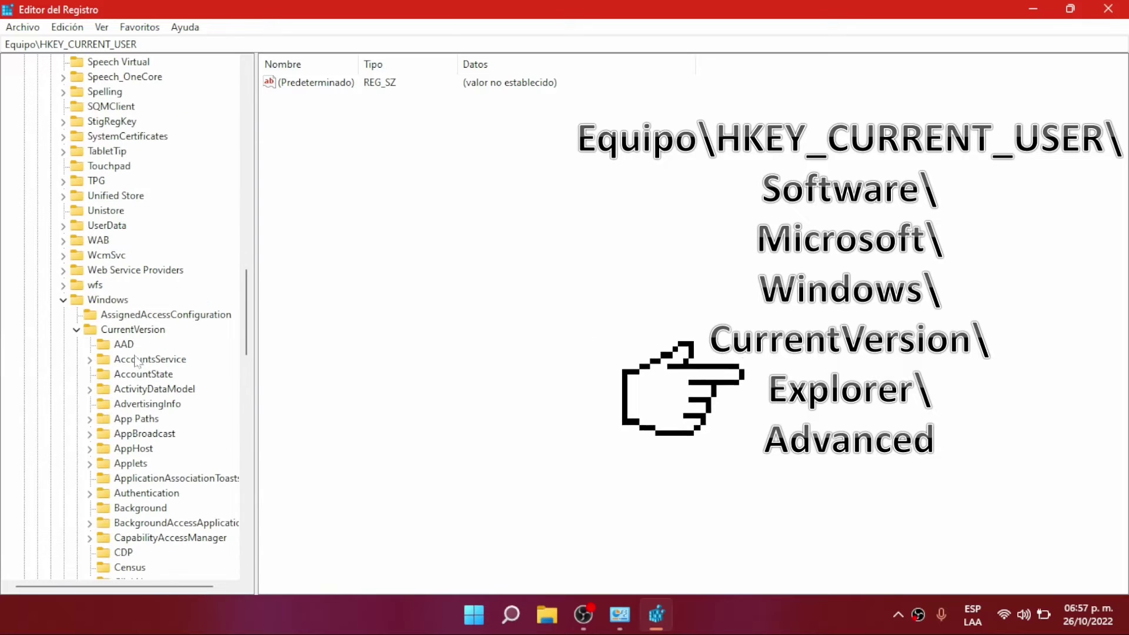
pyautogui.scroll(-4, 137, 361)
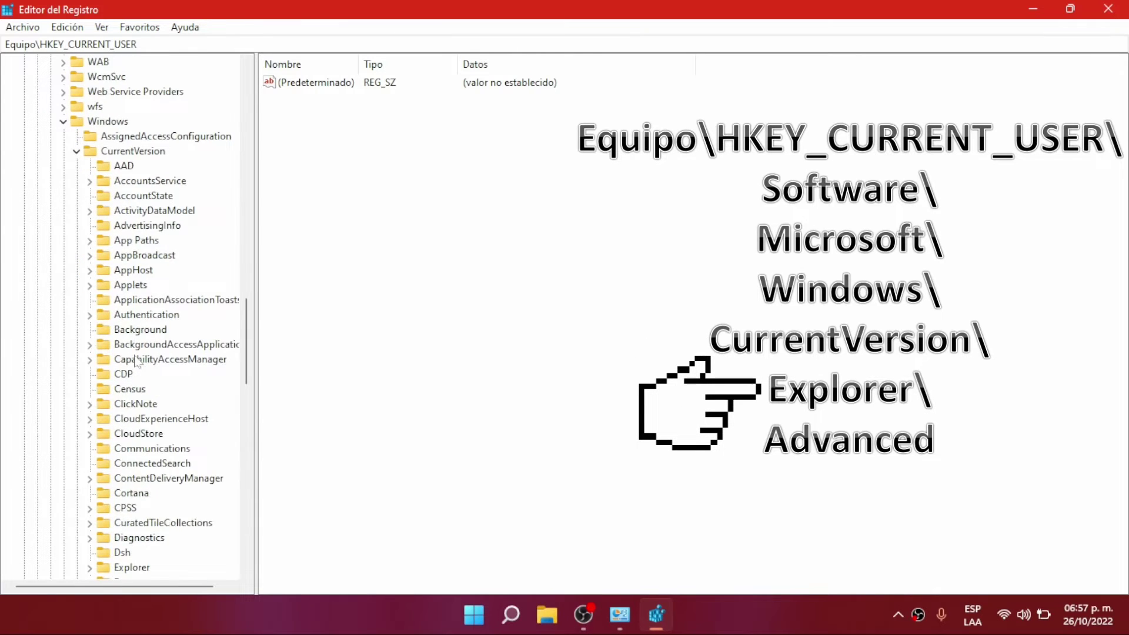
pyautogui.scroll(-4, 137, 361)
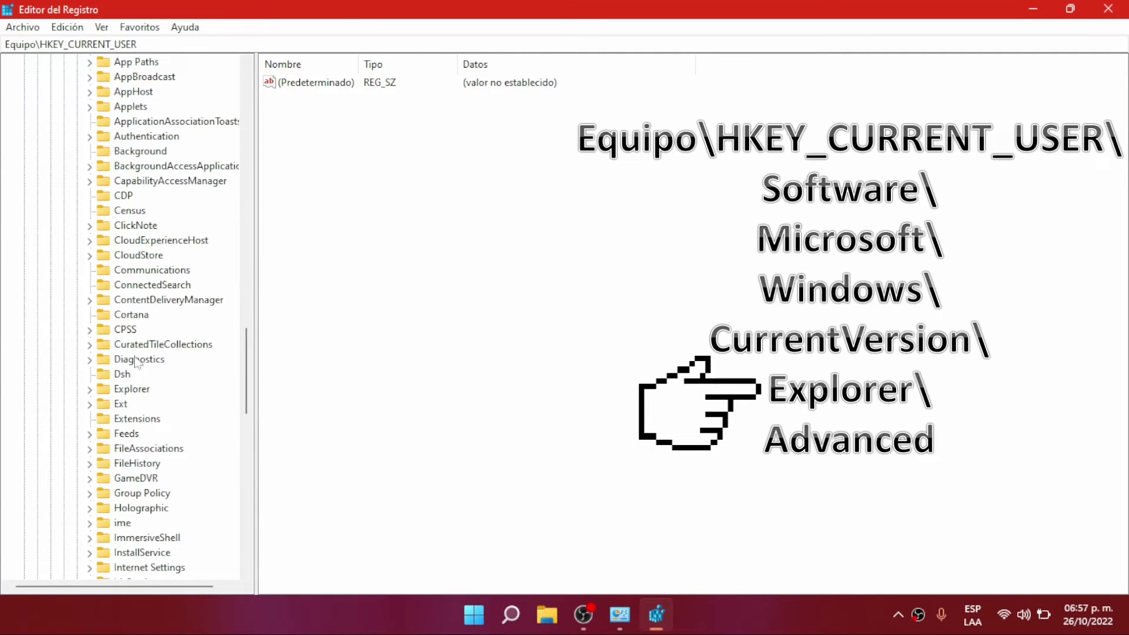
pyautogui.scroll(-1, 115, 478)
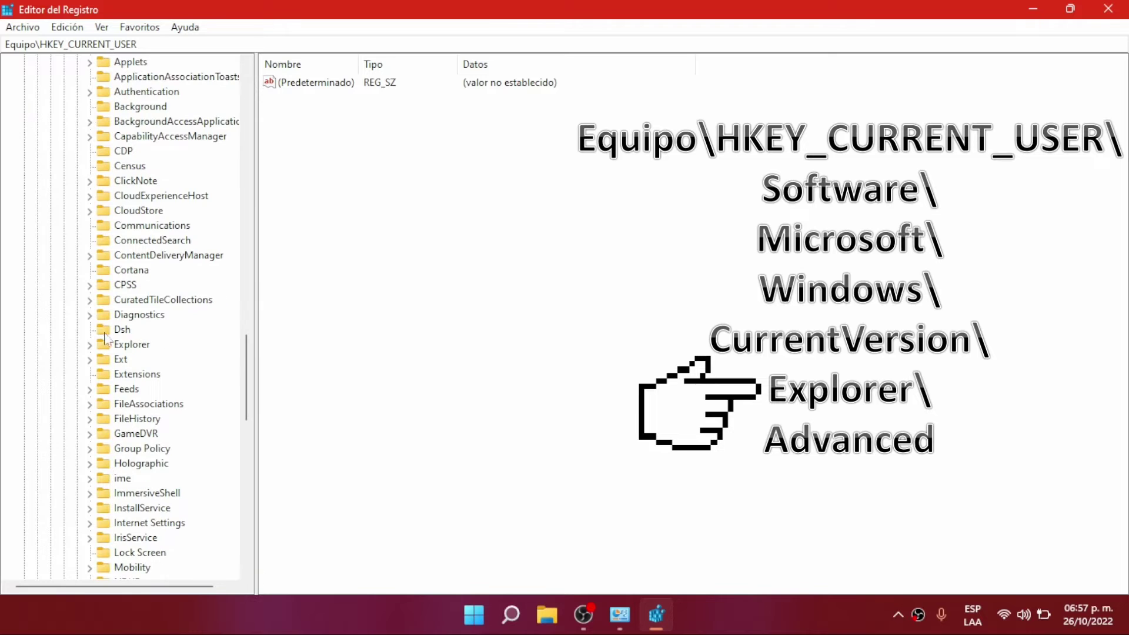
pyautogui.click(90, 345)
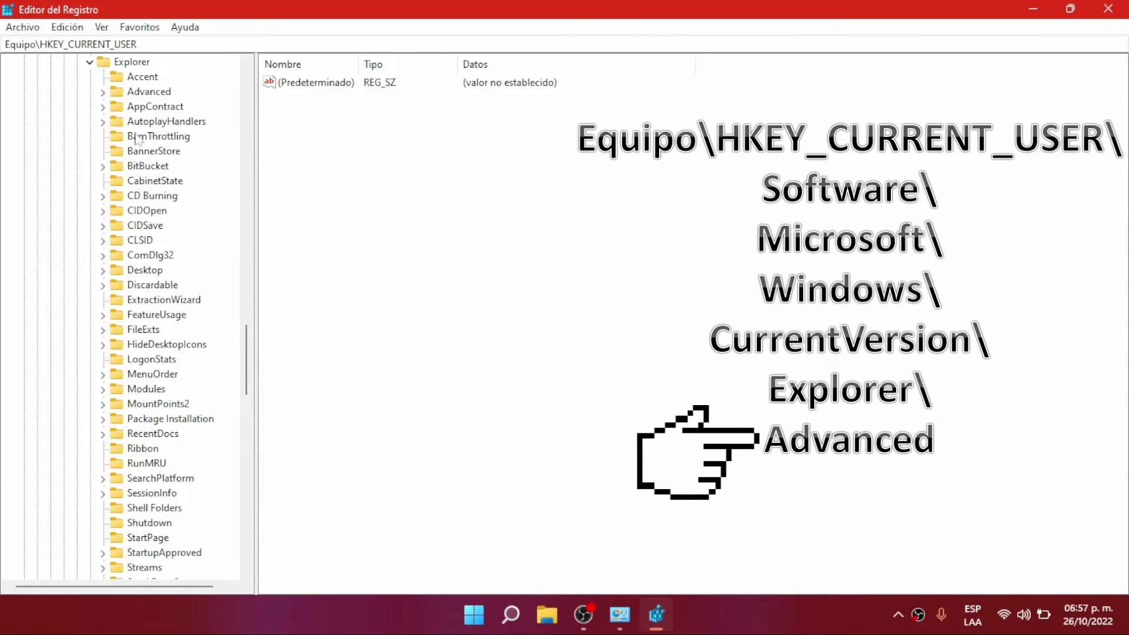
pyautogui.click(124, 92)
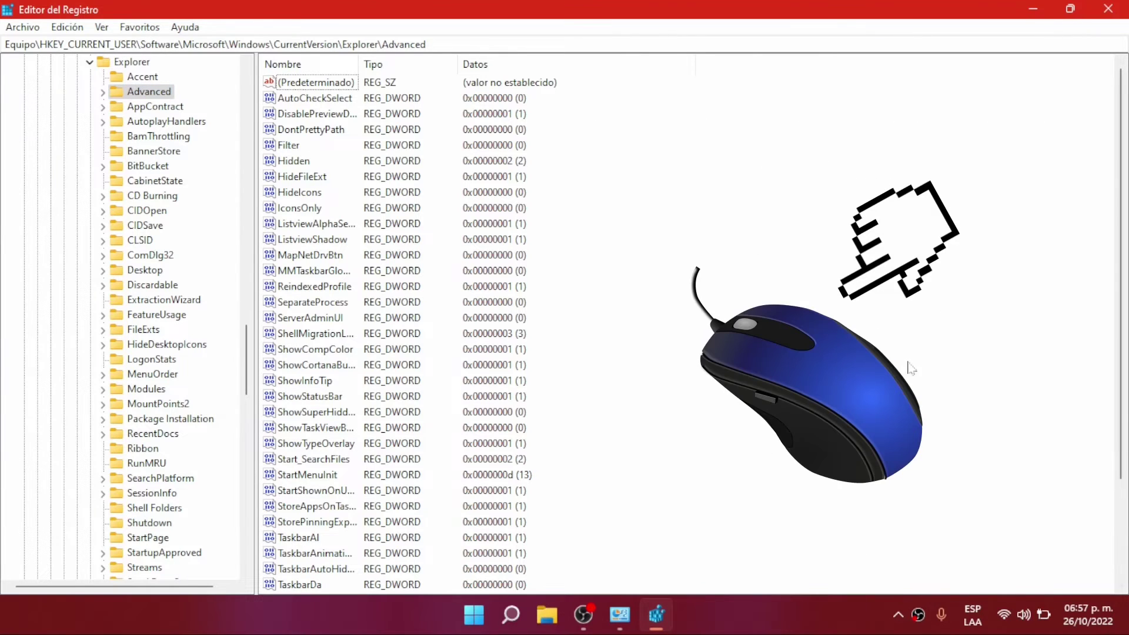
# Step: Create a DWORD (32-bit) value named TaskbarSi in the Advanced key
pyautogui.rightClick(692, 369)
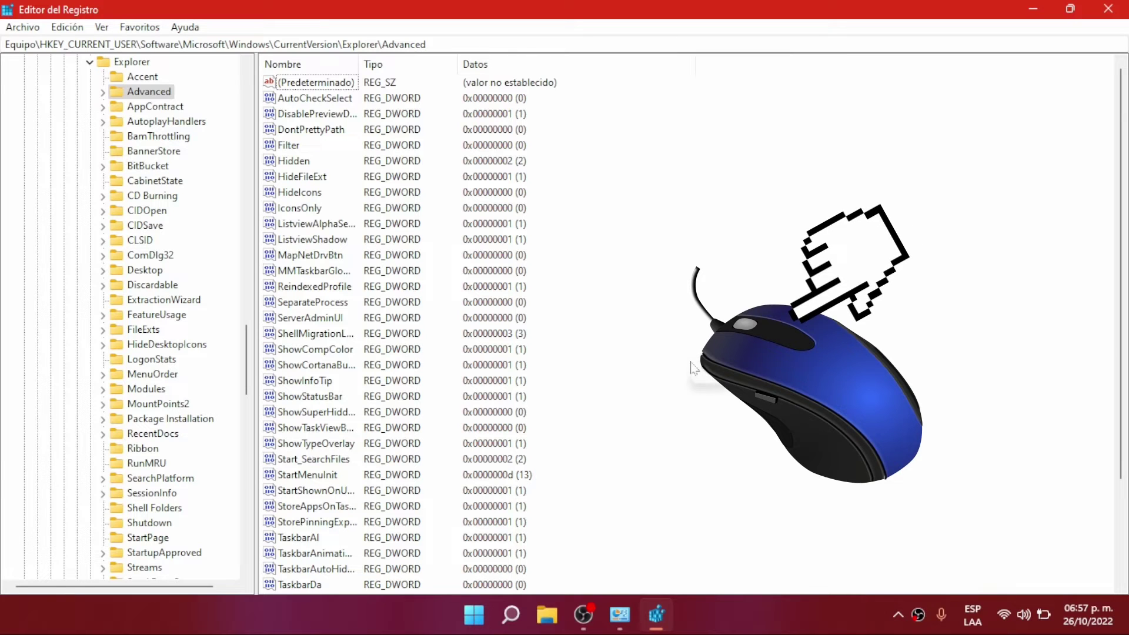
pyautogui.moveTo(758, 373)
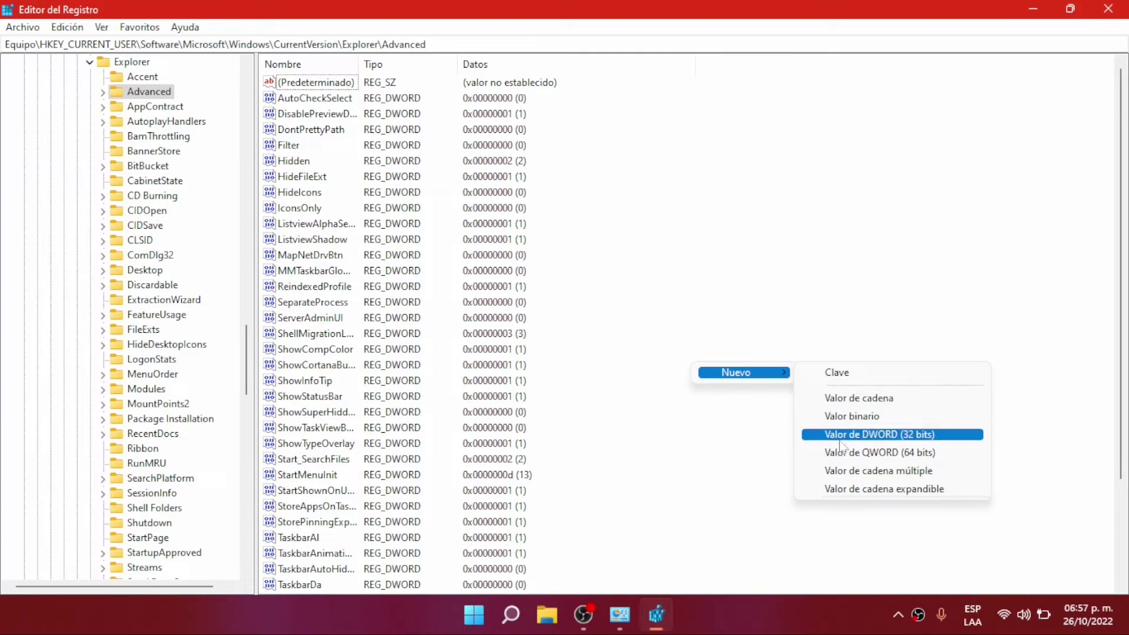
pyautogui.click(896, 436)
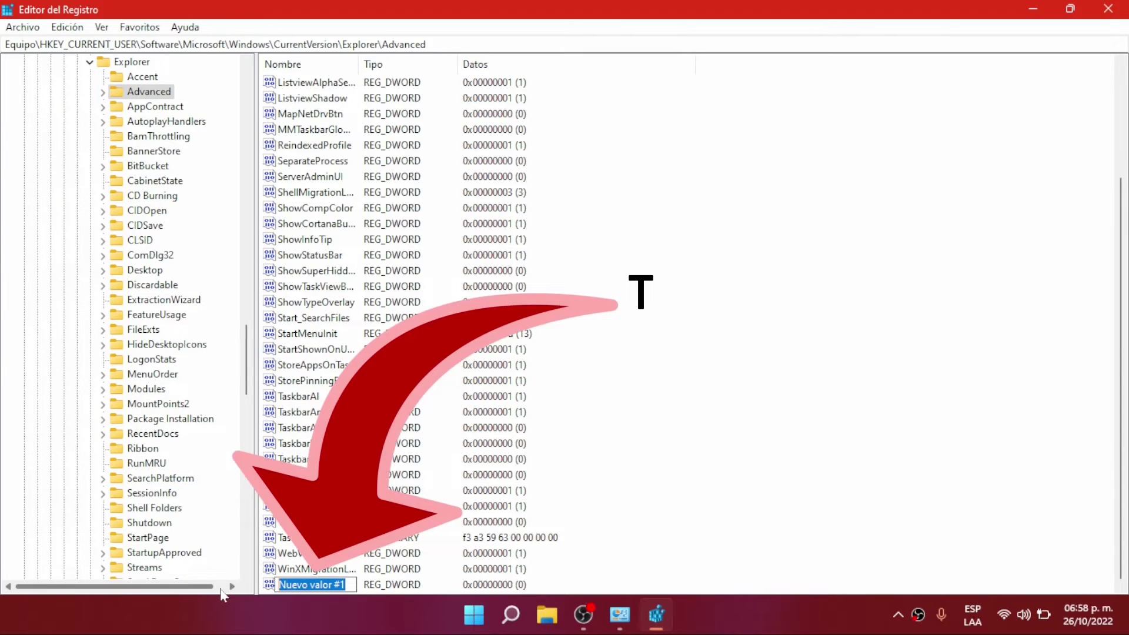
pyautogui.write('Taskbar')
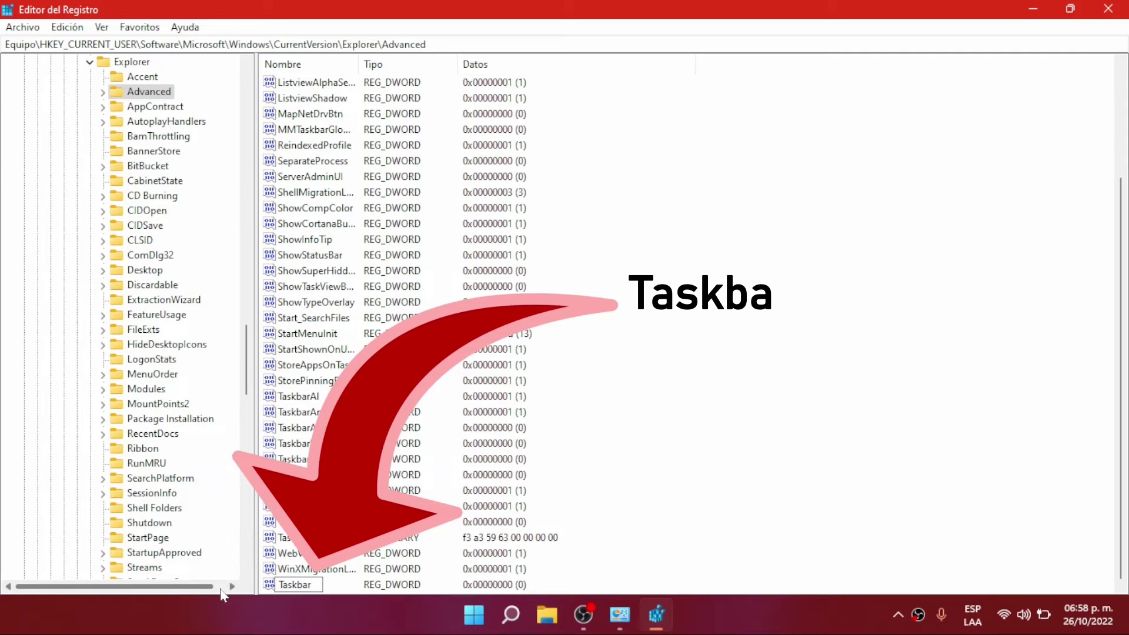
pyautogui.write('S')
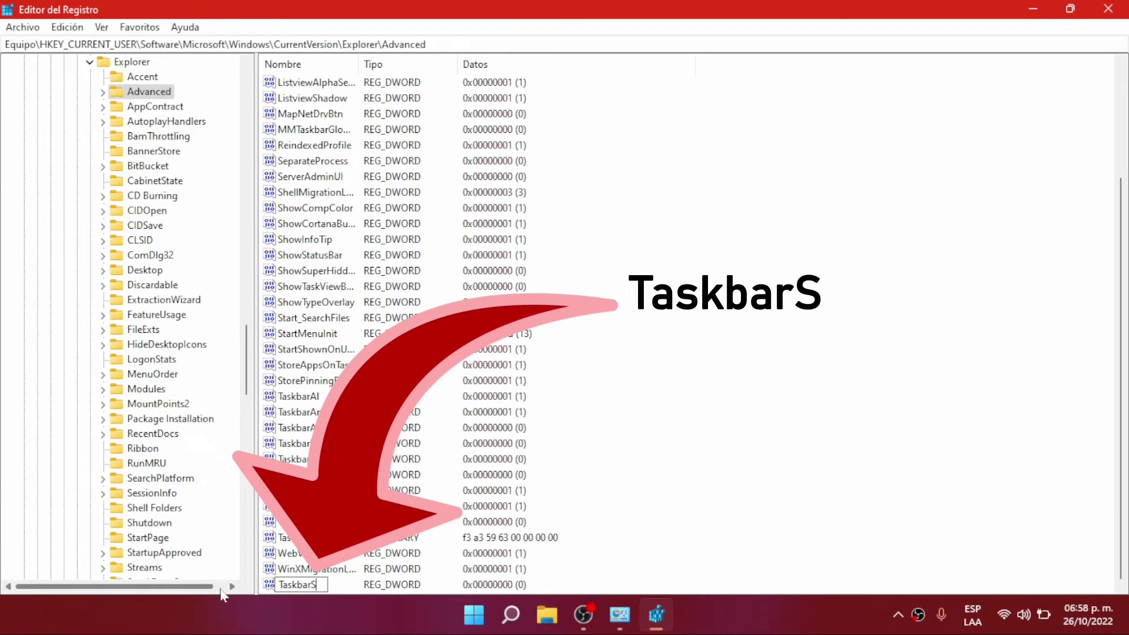
pyautogui.write('i')
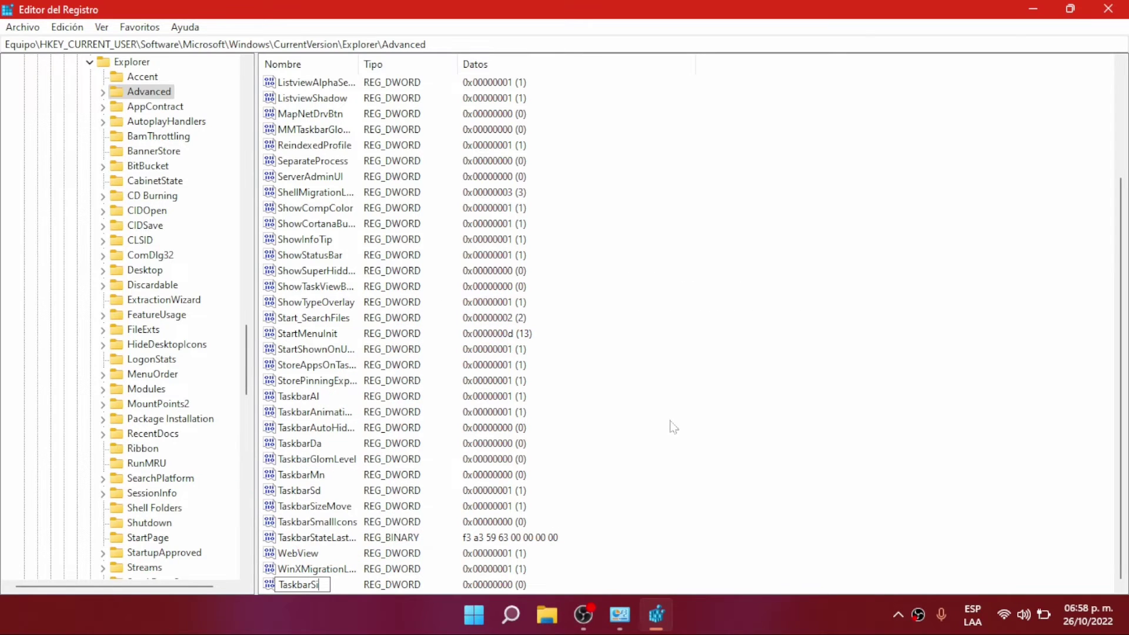
pyautogui.press('Return')
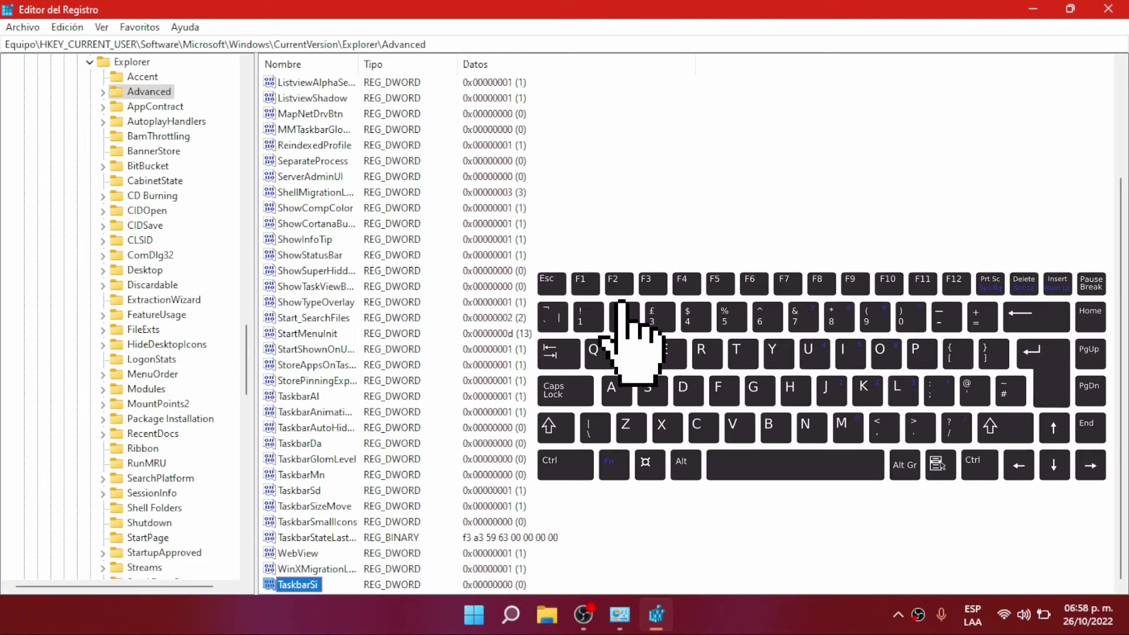
pyautogui.press('F2')
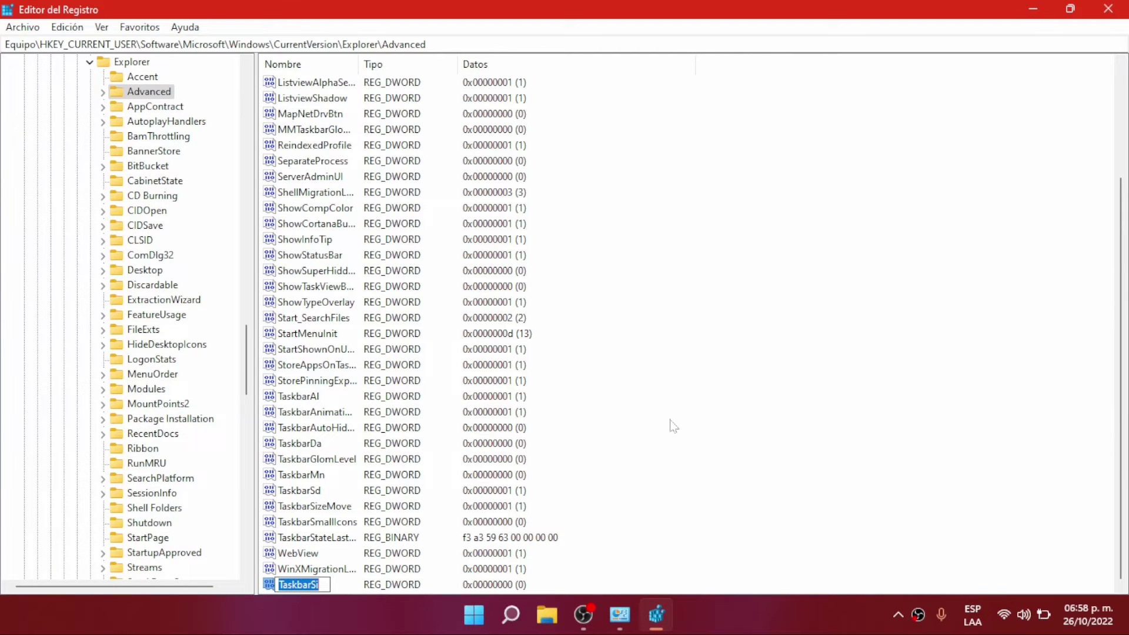
pyautogui.press('Return')
# Step: Open the TaskbarSi value for editing and accept value data 0 with the hexadecimal base
pyautogui.doubleClick(279, 585)
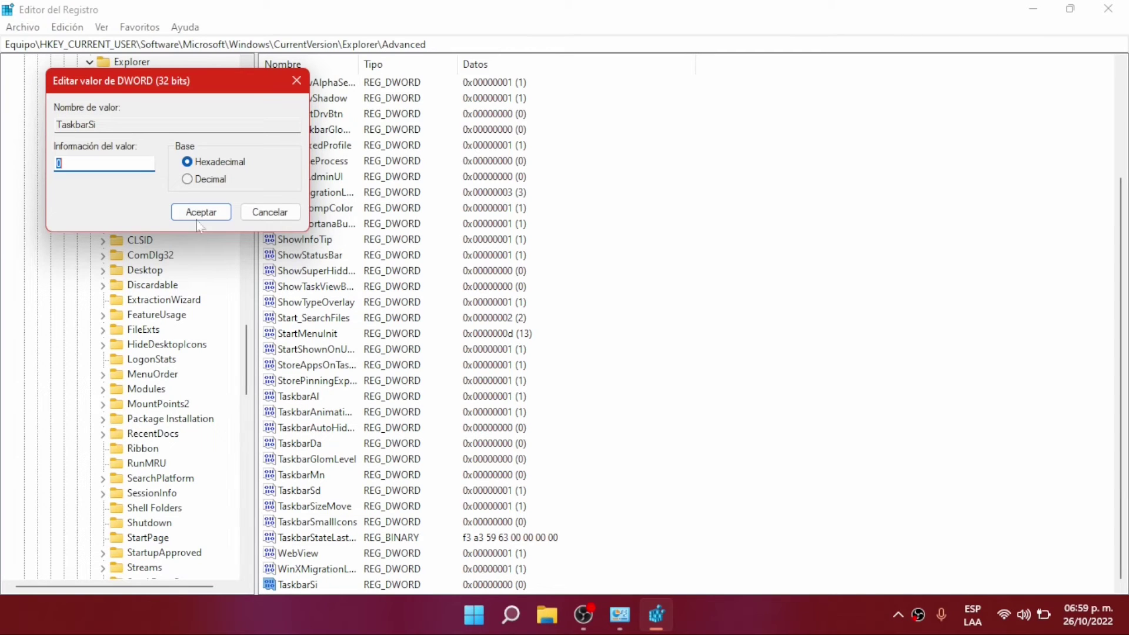
pyautogui.click(200, 214)
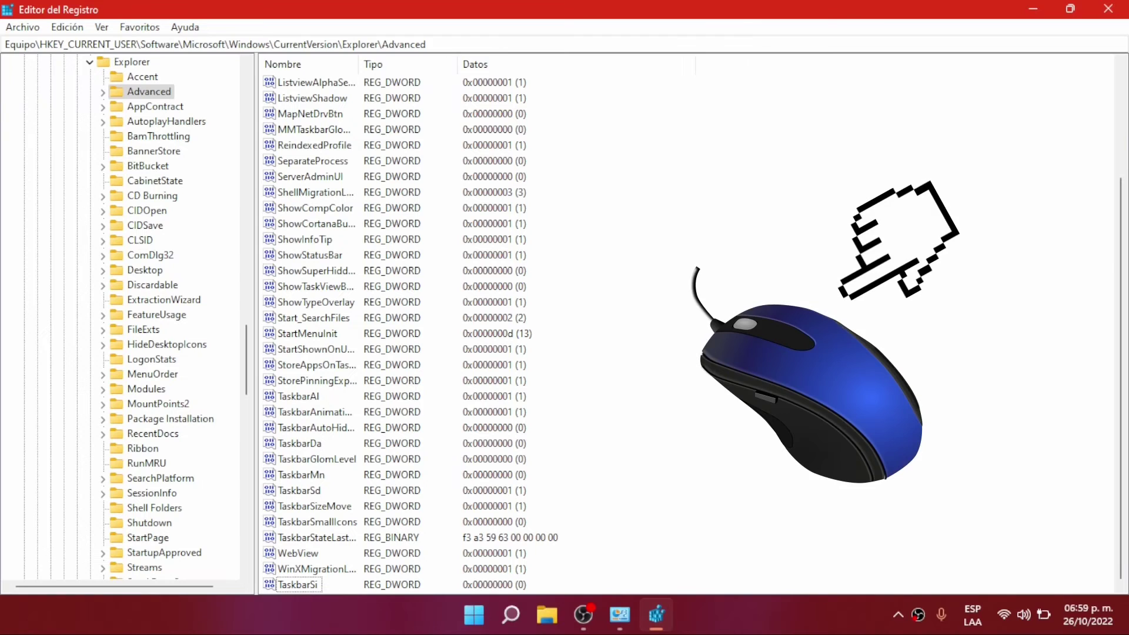
# Step: Restart the Explorador de Windows process from Task Manager and return to the Registry Editor
pyautogui.rightClick(488, 627)
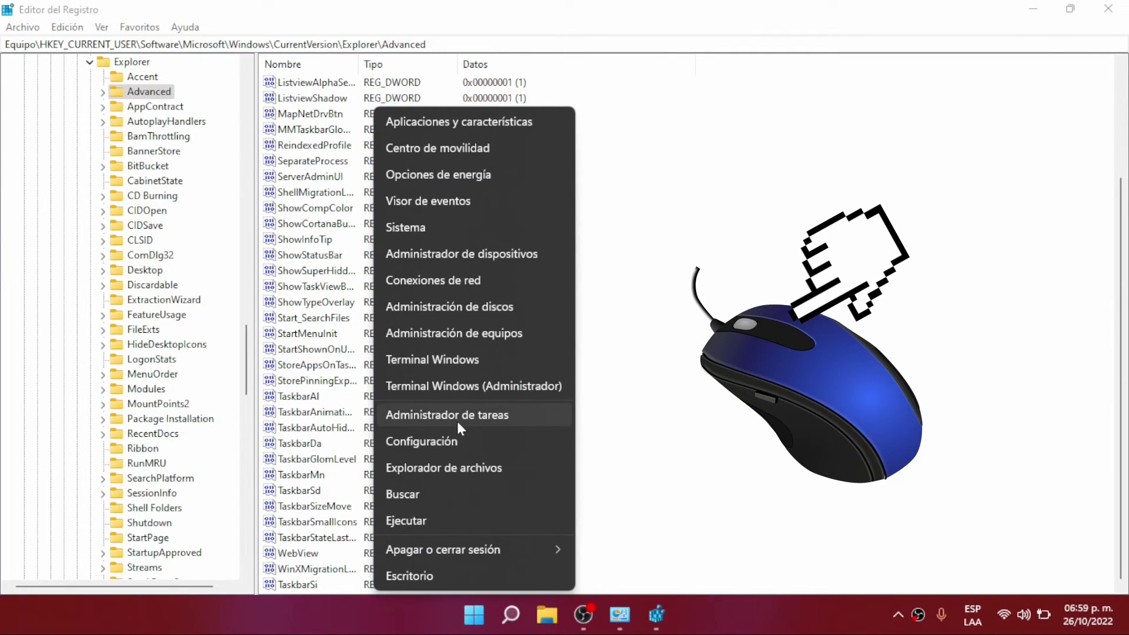
pyautogui.click(456, 418)
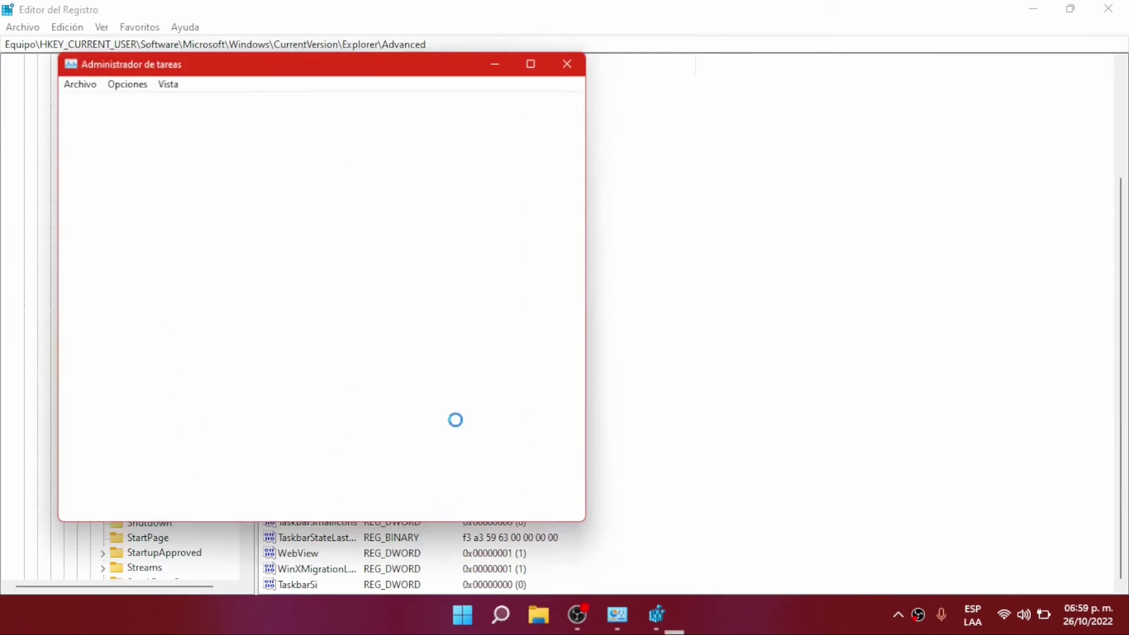
pyautogui.scroll(-5, 262, 242)
pyautogui.scroll(-5, 262, 243)
pyautogui.scroll(-5, 262, 243)
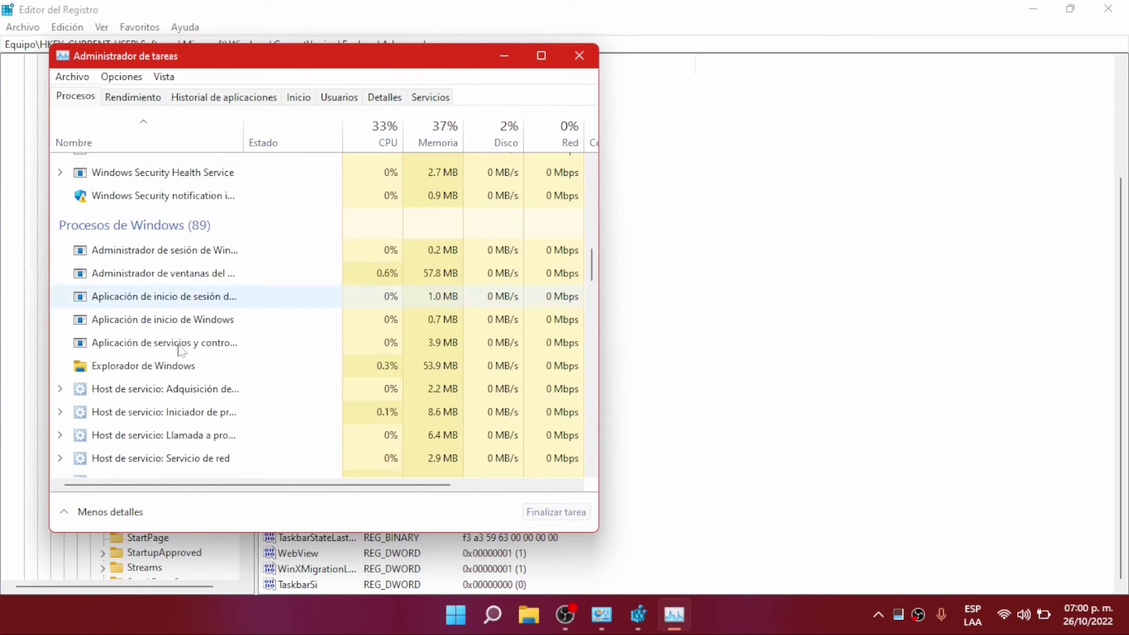
pyautogui.rightClick(150, 375)
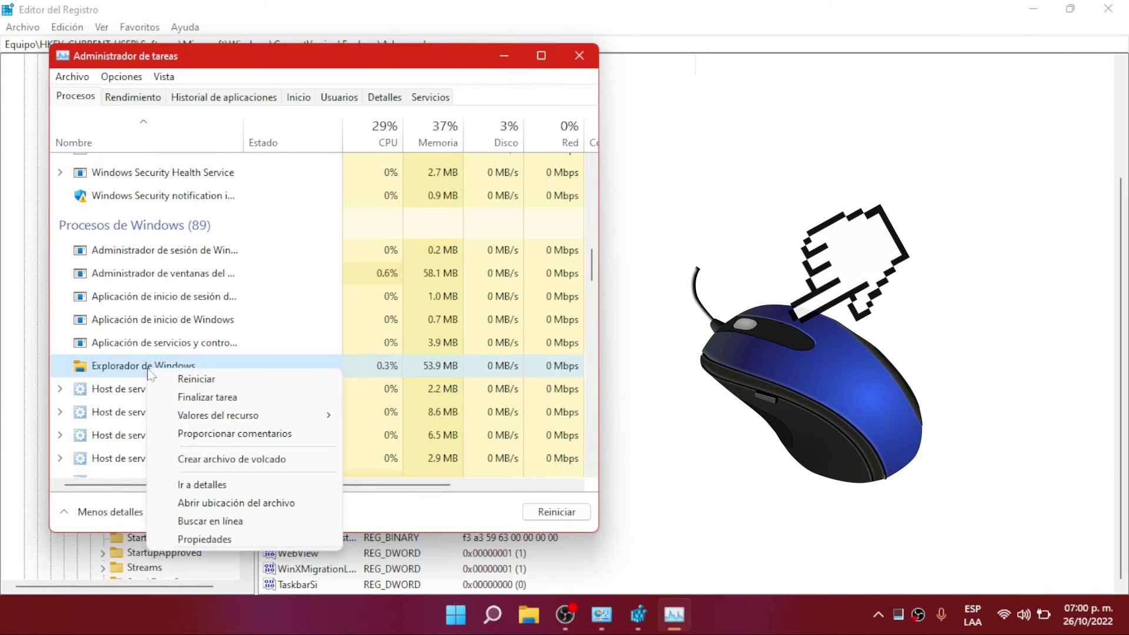
pyautogui.click(195, 379)
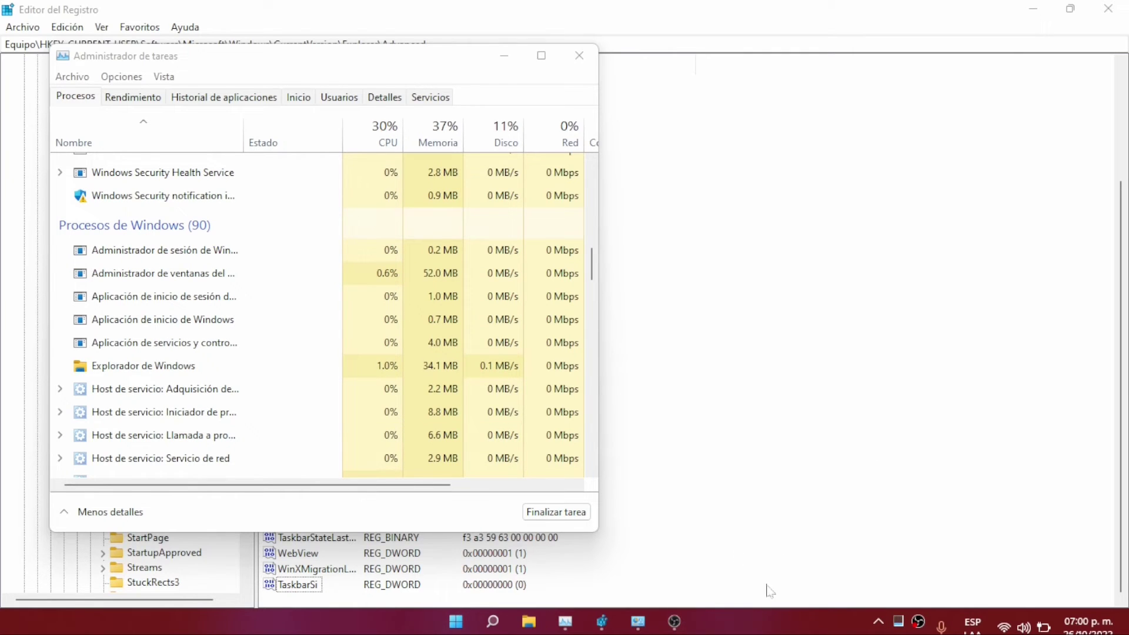
pyautogui.click(736, 541)
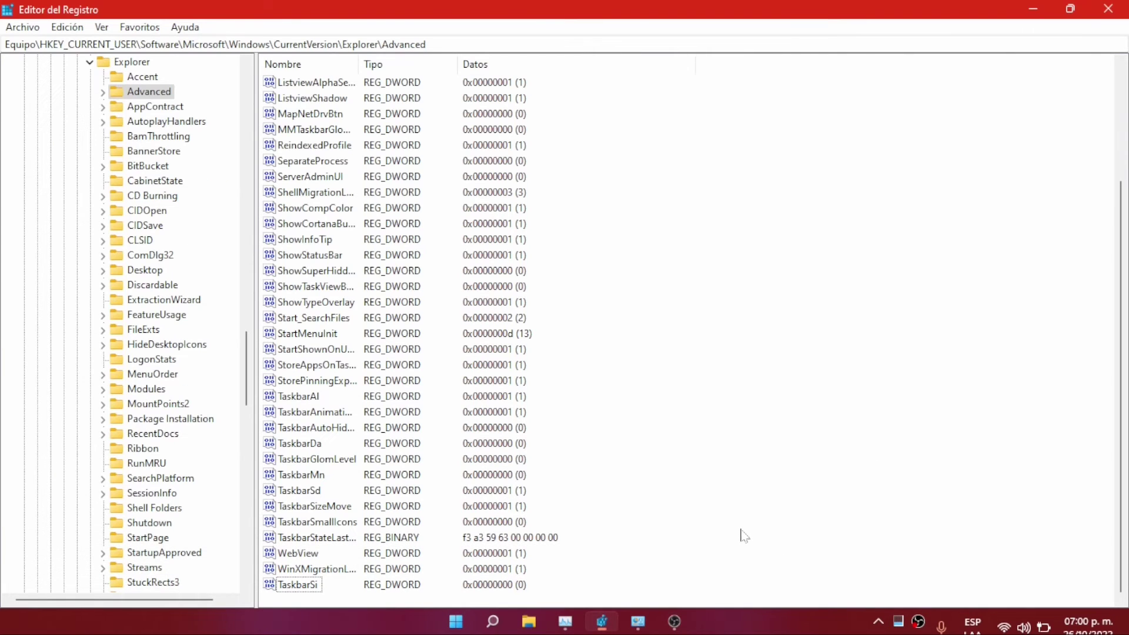
# Step: Close the Registry Editor, Task Manager and Herramientas de Windows windows to return to the desktop
pyautogui.click(1124, 8)
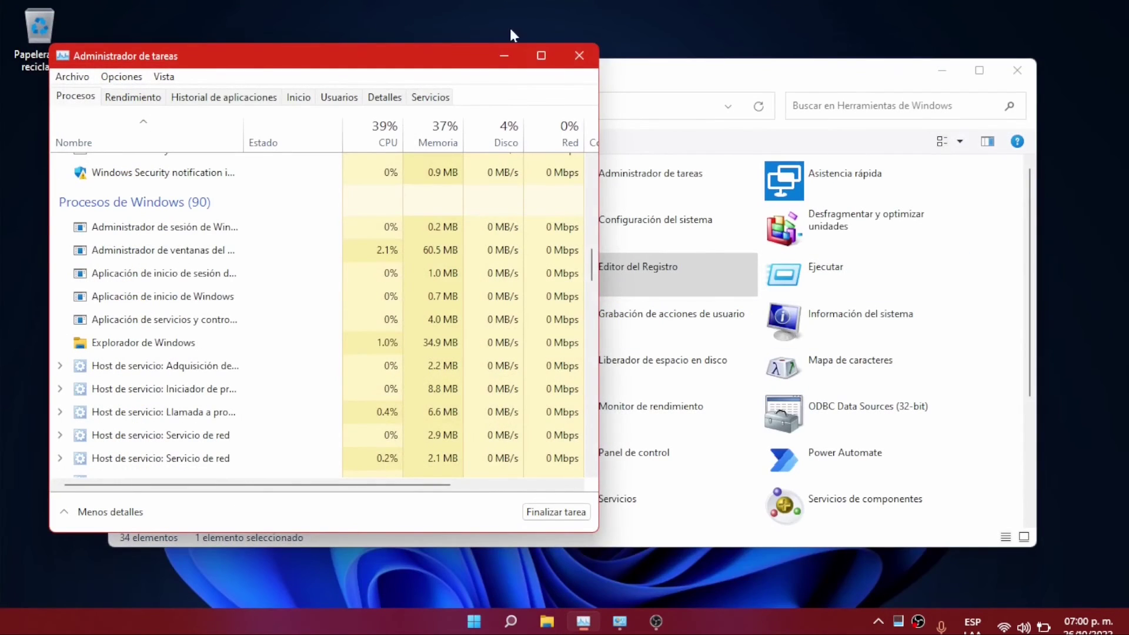
pyautogui.click(579, 54)
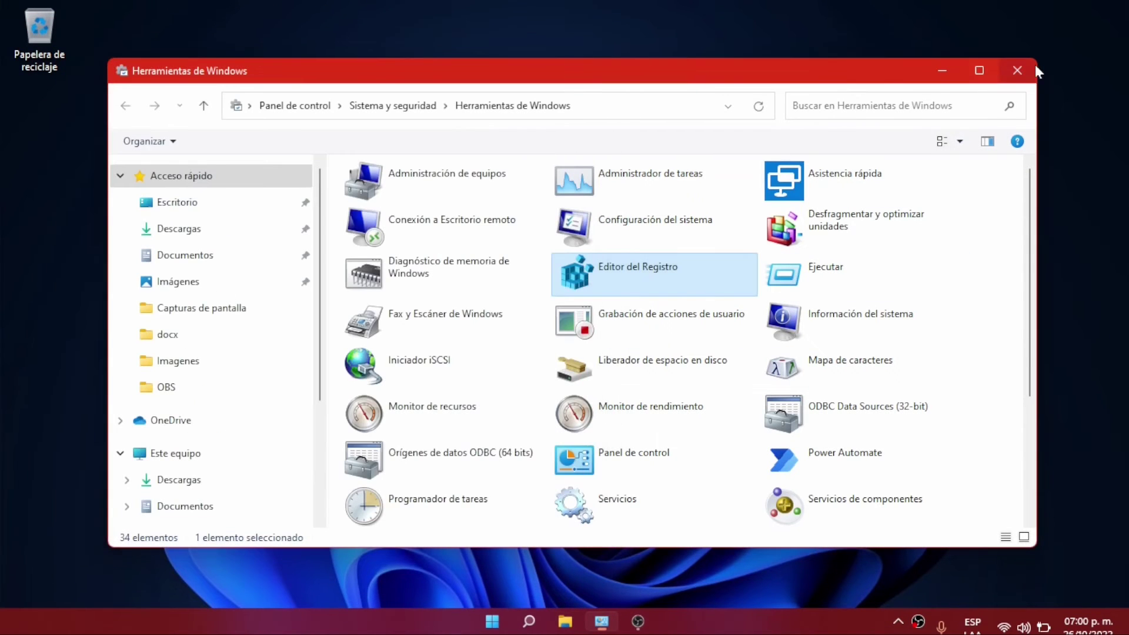
pyautogui.click(1018, 69)
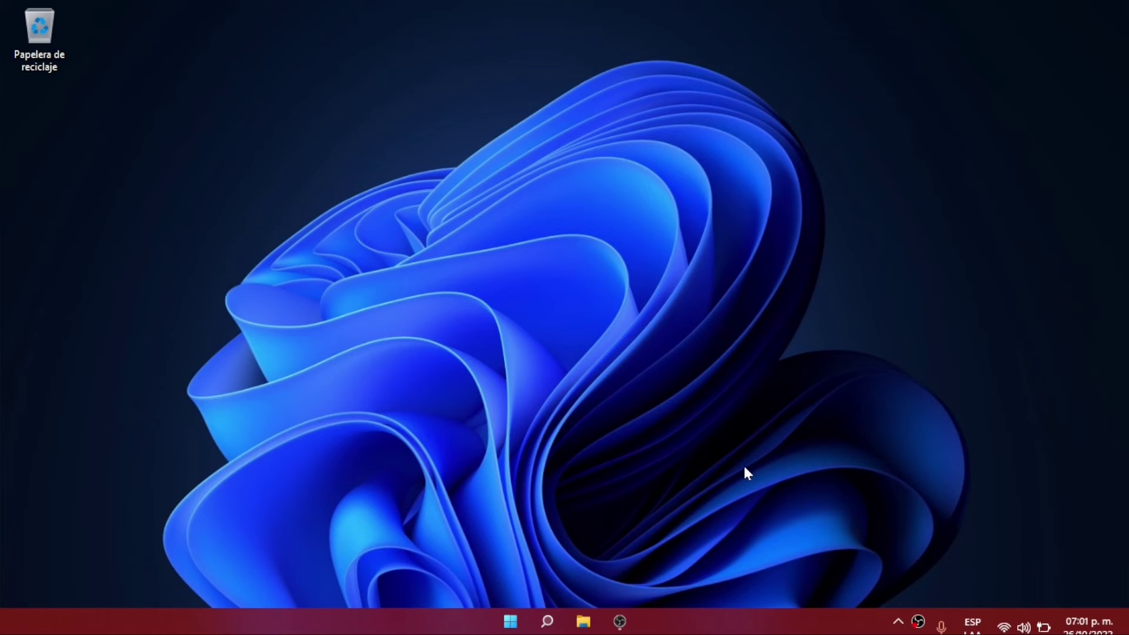
# Step: Reopen the Registry Editor from Herramientas de Windows in the full app list and allow it to make changes
pyautogui.click(510, 621)
pyautogui.click(698, 140)
pyautogui.scroll(-5, 522, 256)
pyautogui.scroll(-8, 522, 259)
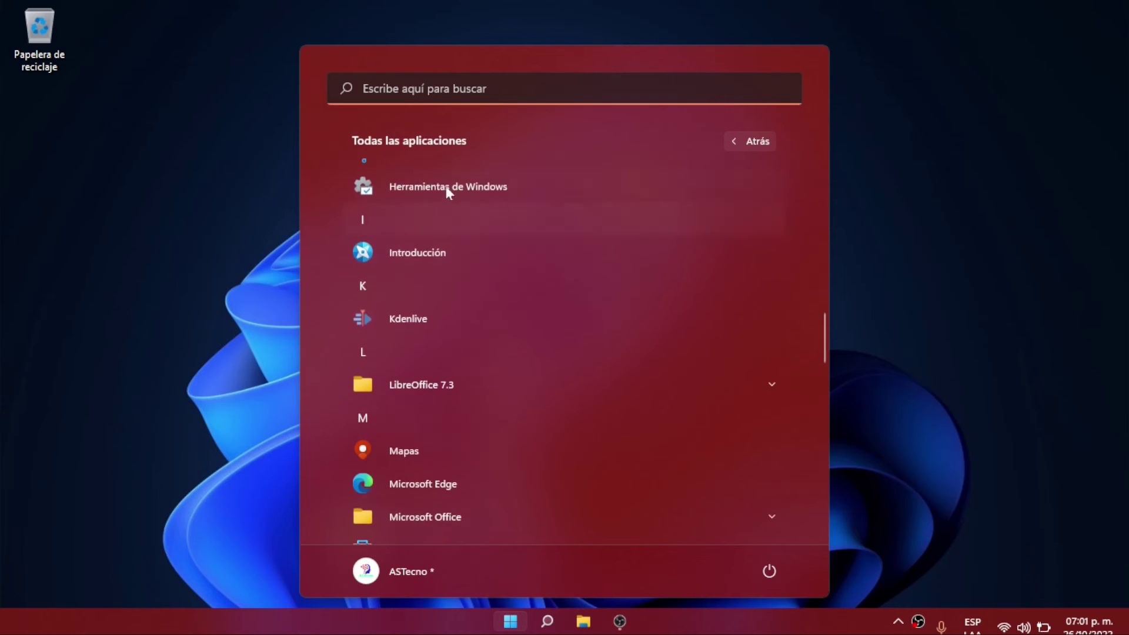
pyautogui.click(446, 185)
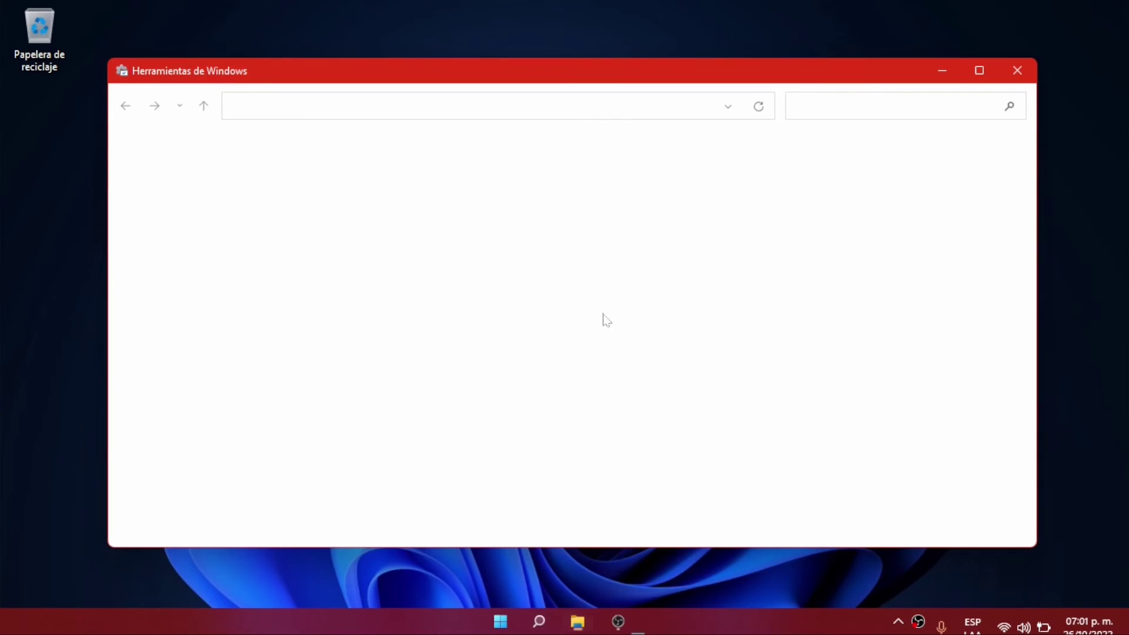
pyautogui.click(608, 276)
pyautogui.doubleClick(608, 275)
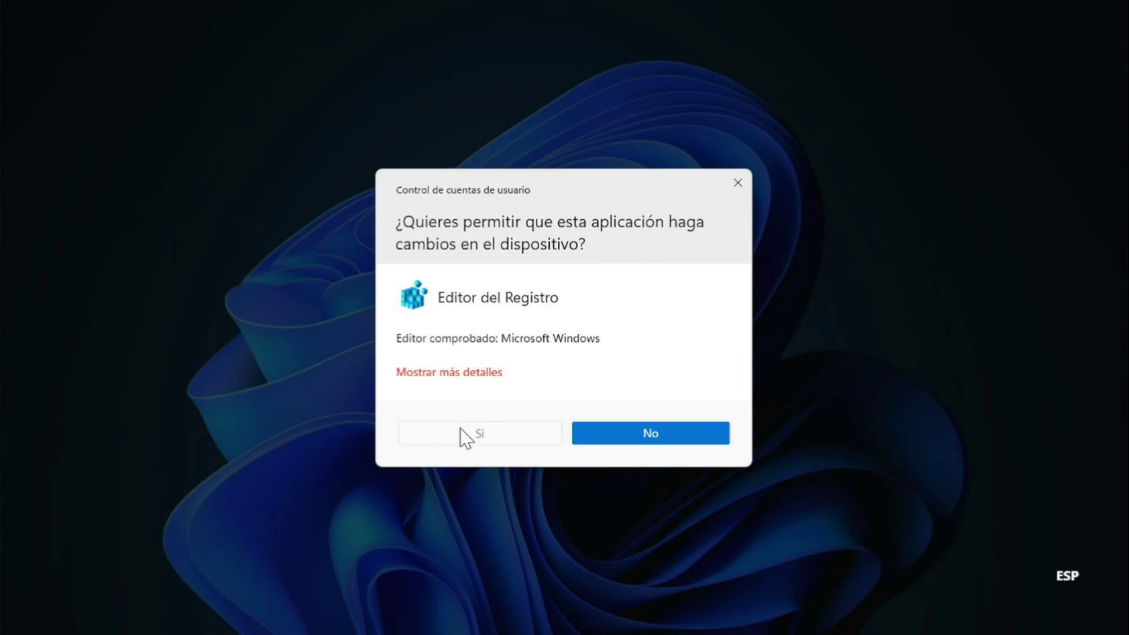
pyautogui.click(461, 432)
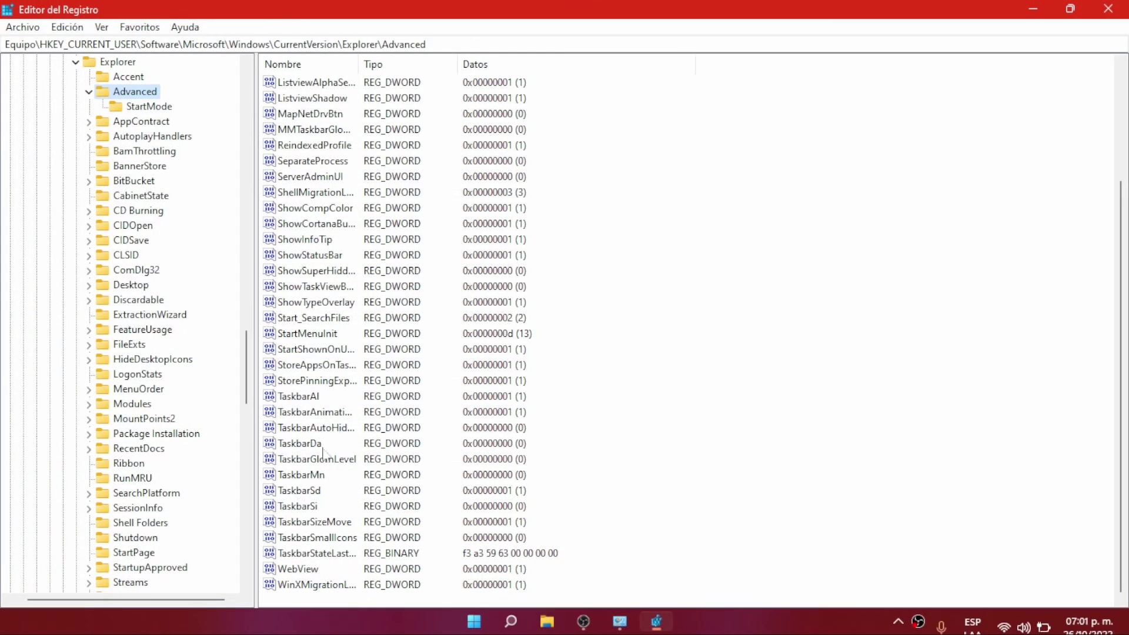
# Step: Delete the TaskbarSi value from the Advanced key and accept its permanent removal
pyautogui.rightClick(300, 507)
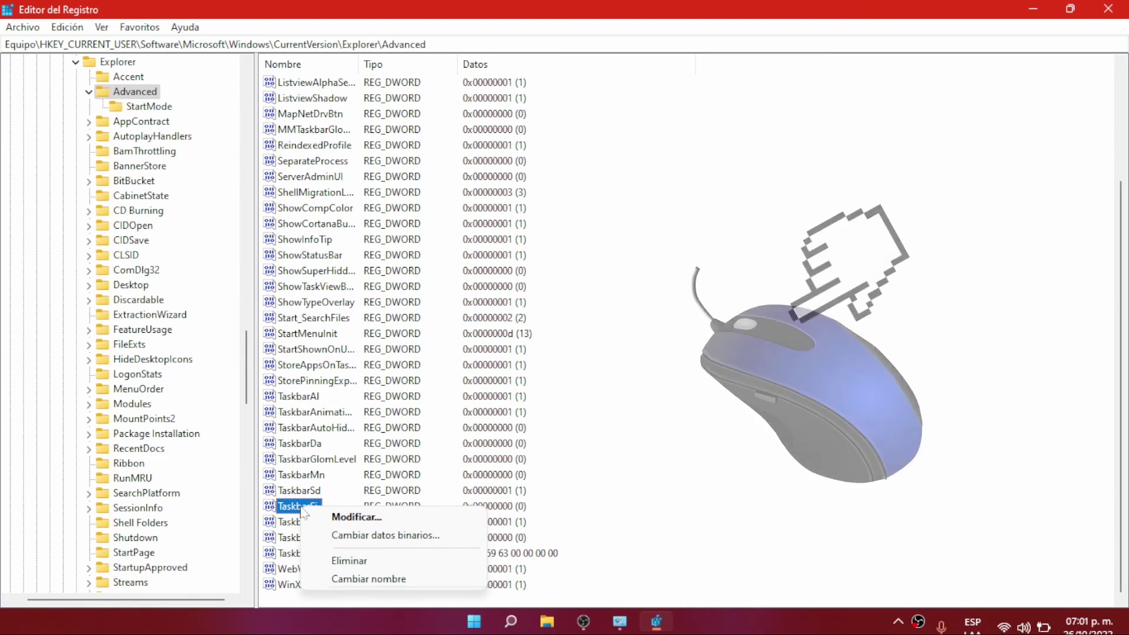
pyautogui.click(344, 562)
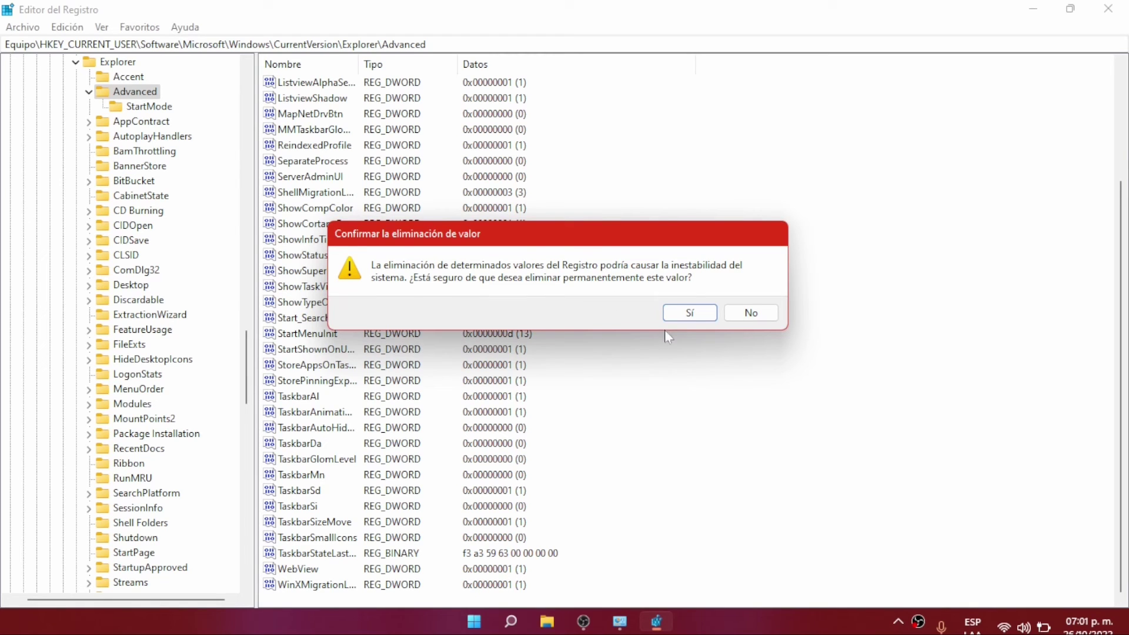
pyautogui.click(691, 315)
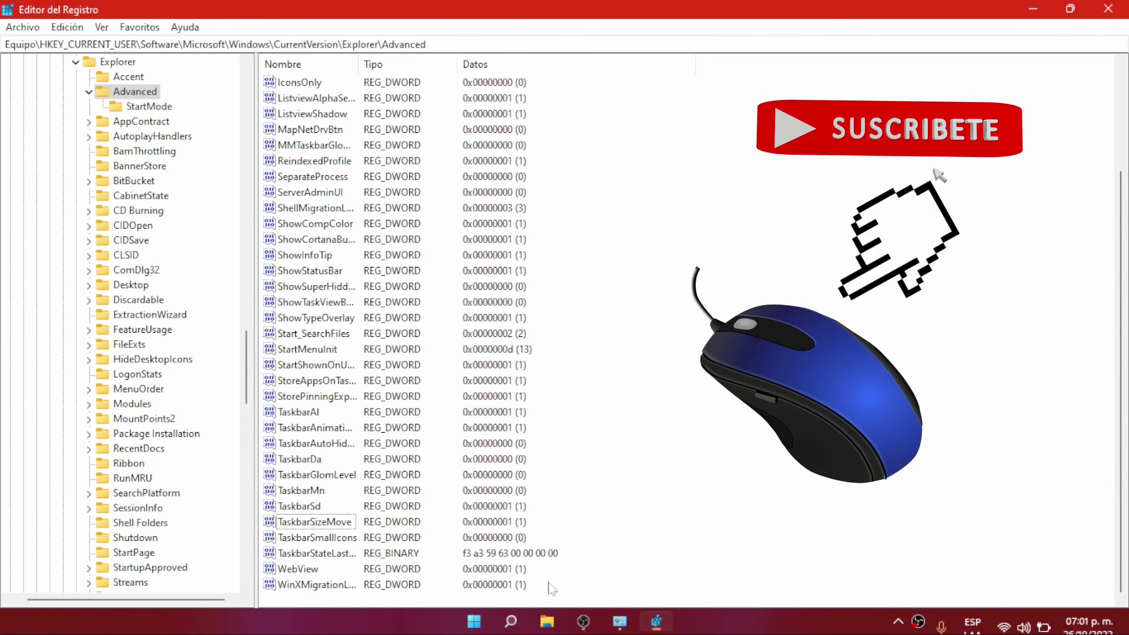
# Step: Restart the Explorador de Windows process from Task Manager, and close the Task Manager and Herramientas de Windows windows
pyautogui.rightClick(473, 623)
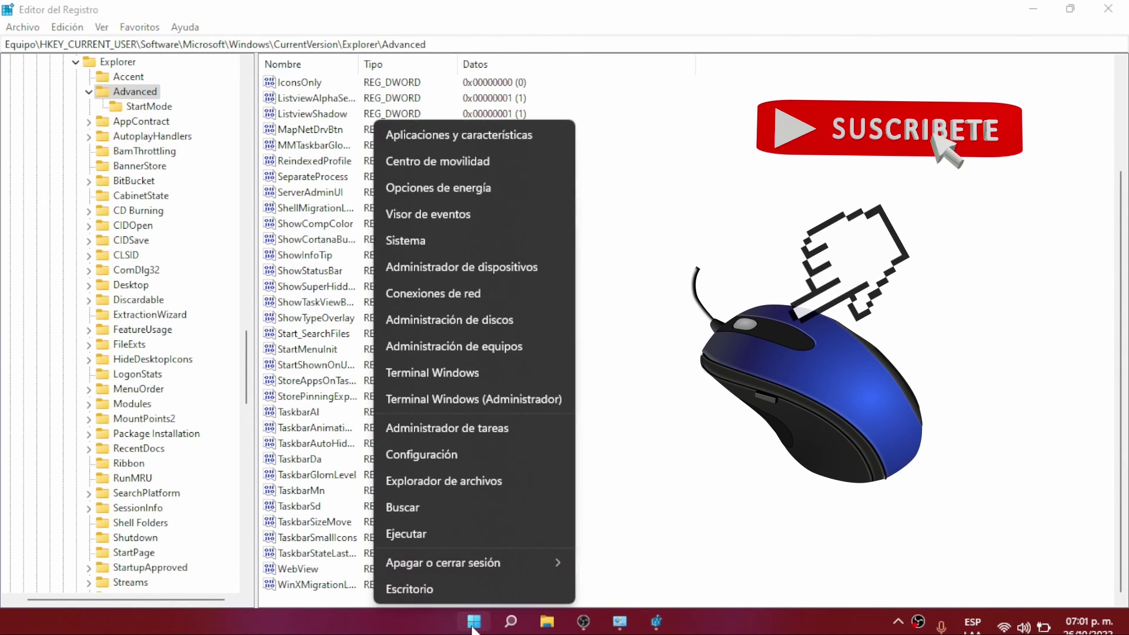
pyautogui.click(450, 432)
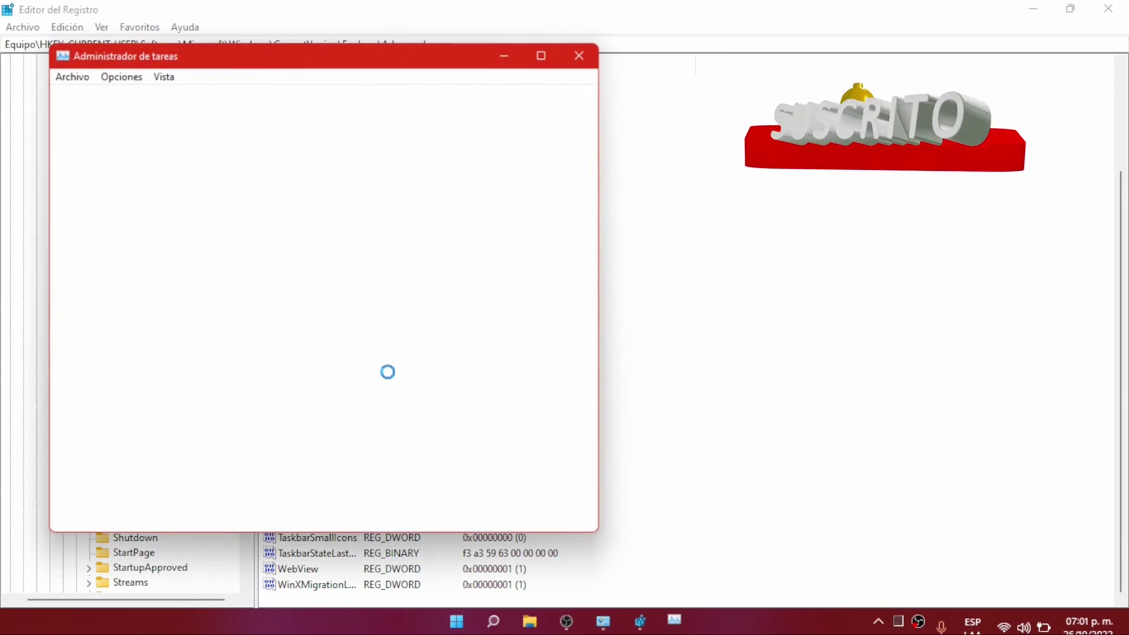
pyautogui.scroll(-8, 252, 328)
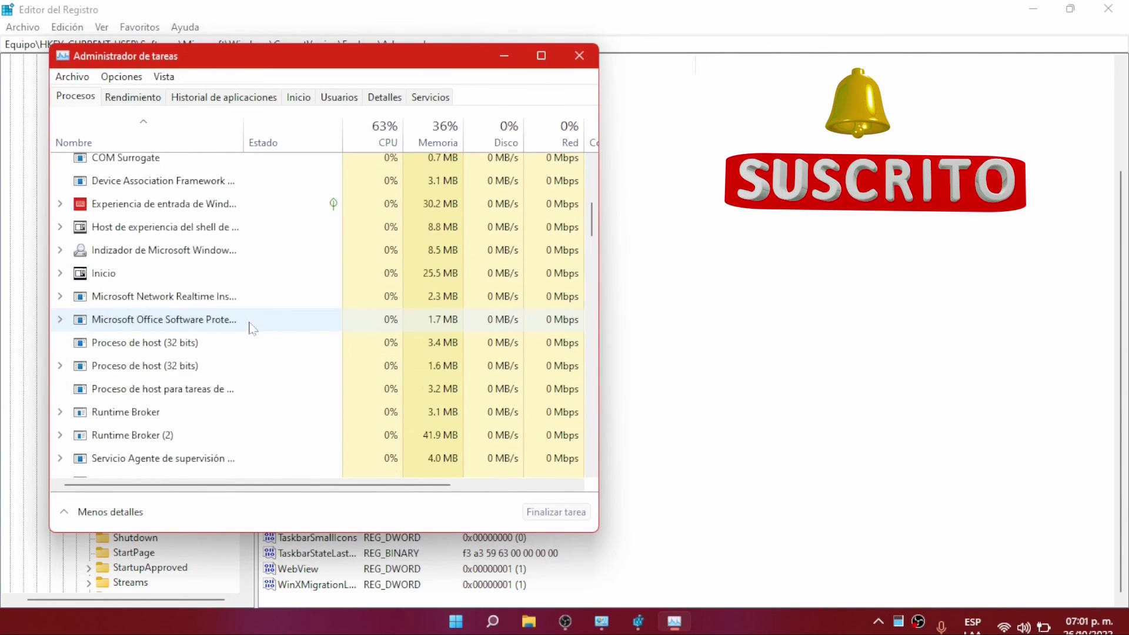
pyautogui.scroll(-2, 249, 328)
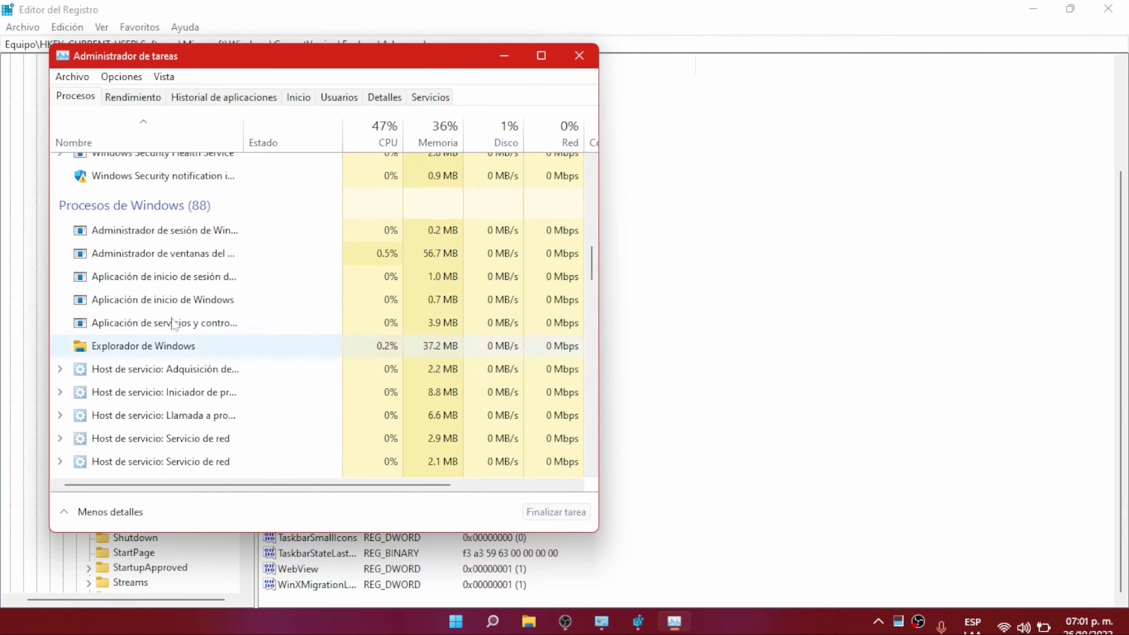
pyautogui.rightClick(158, 353)
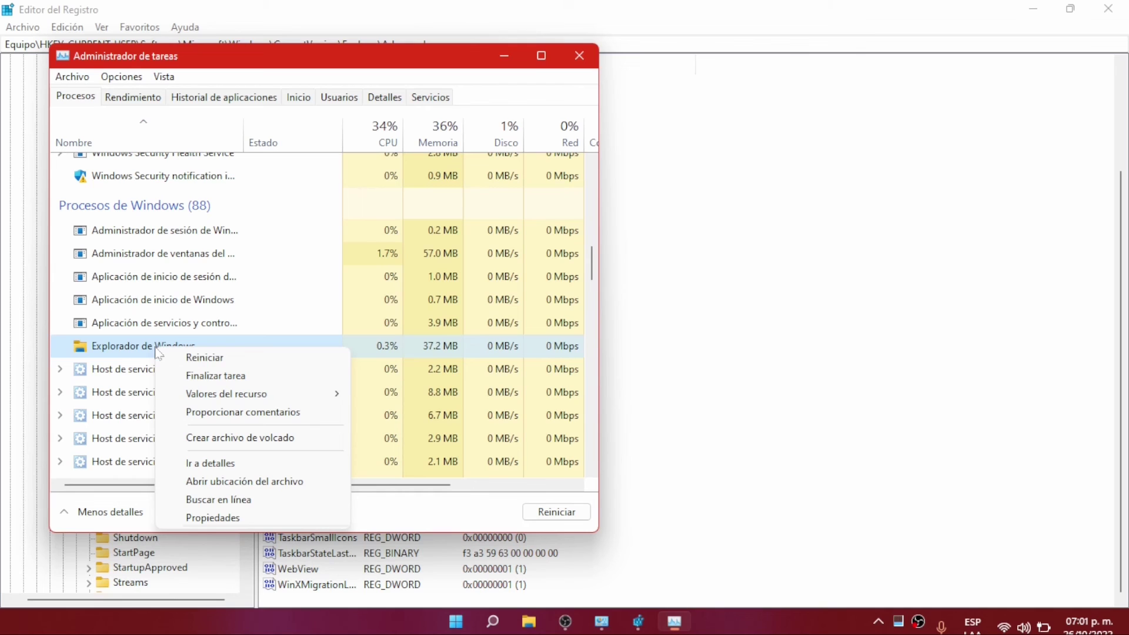
pyautogui.click(219, 359)
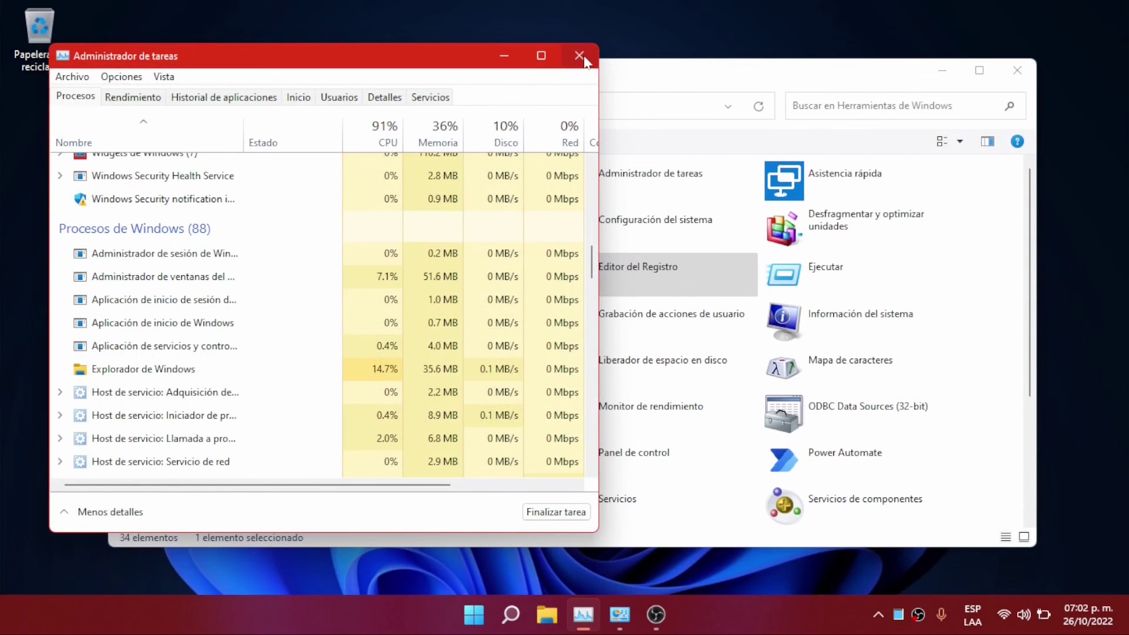
pyautogui.click(579, 54)
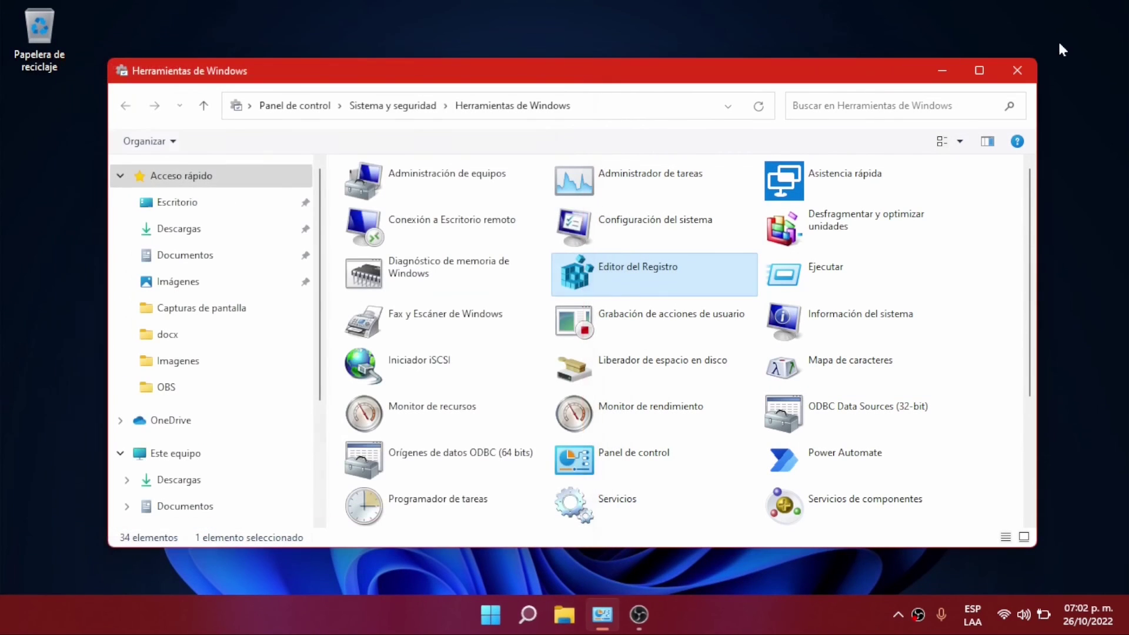
pyautogui.click(1017, 70)
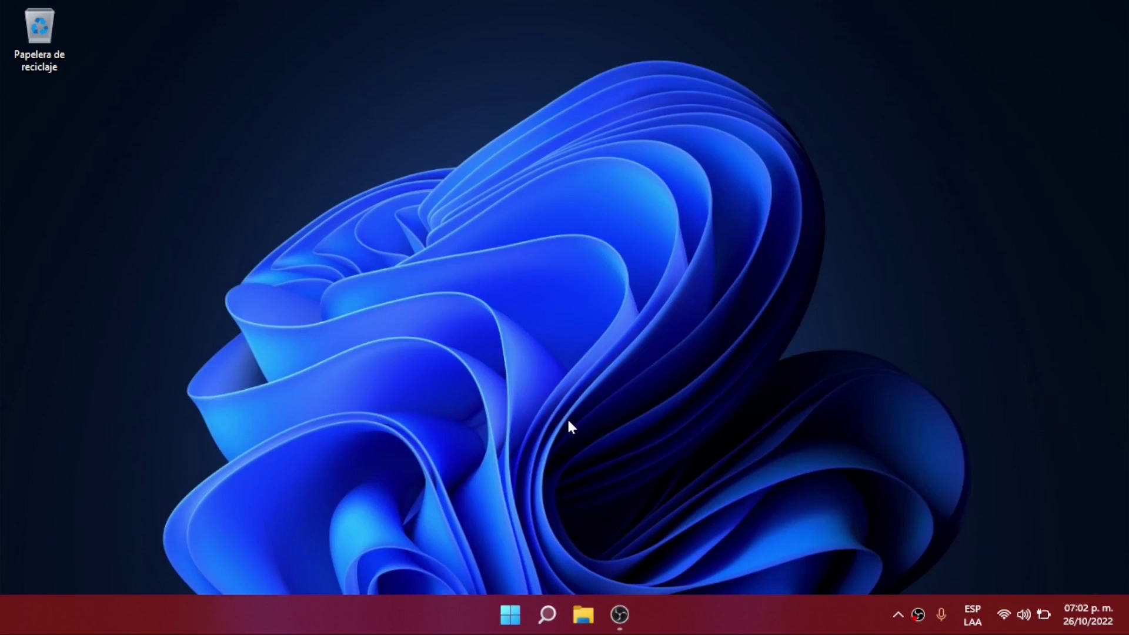